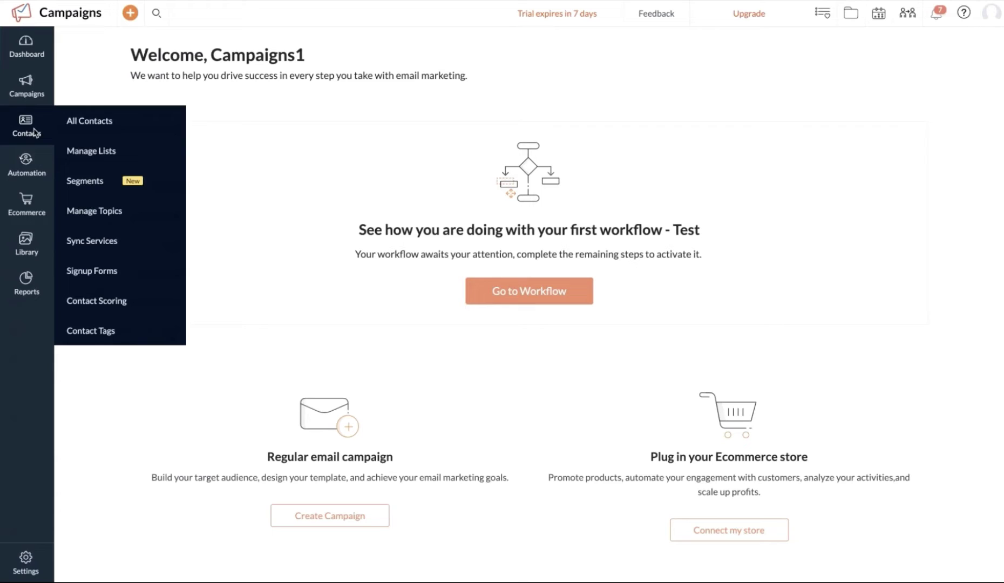
Start a new Zoho CRM sync from the sync services and select the Zylker New module
mouse_move(31, 127)
click(102, 243)
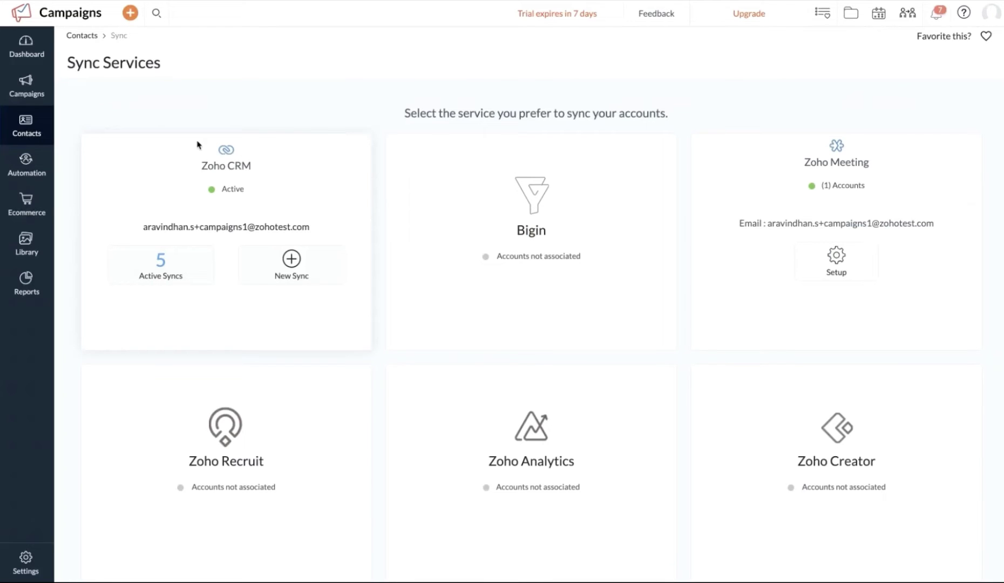
click(291, 262)
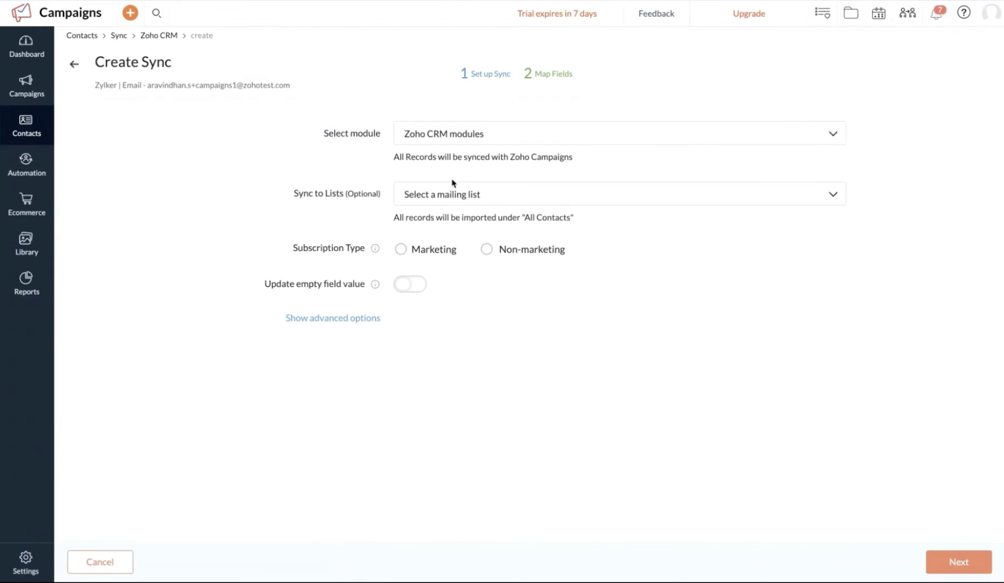
click(534, 131)
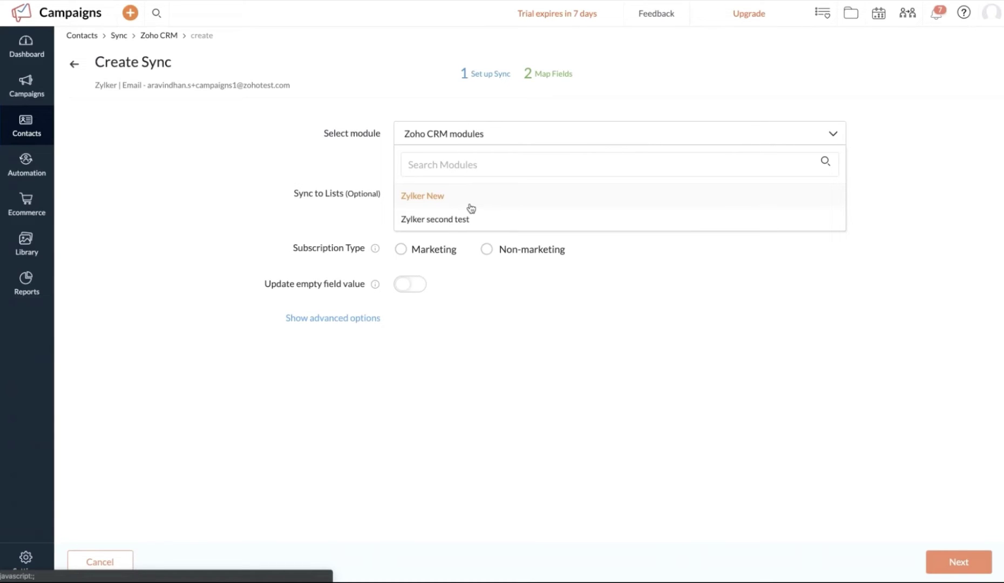
click(451, 199)
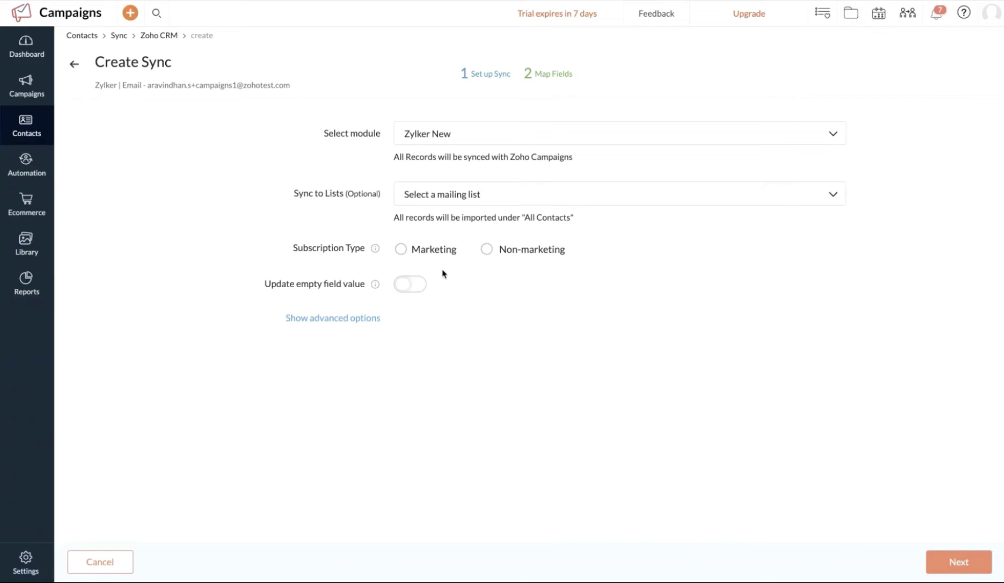
Set the subscription type to Non-marketing, review the advanced opt-out options, and proceed to field mapping
click(487, 249)
click(356, 345)
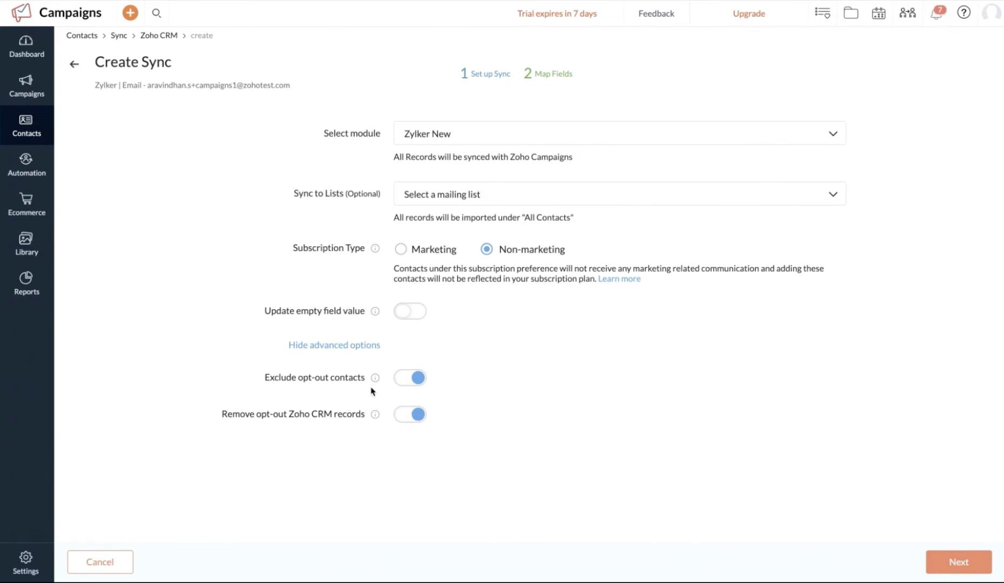
mouse_move(373, 385)
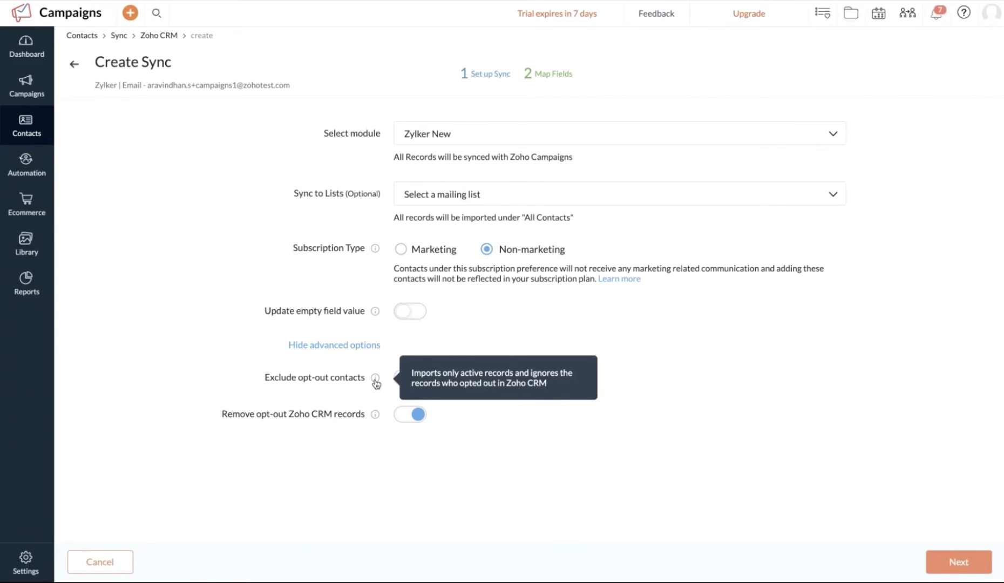
mouse_move(377, 420)
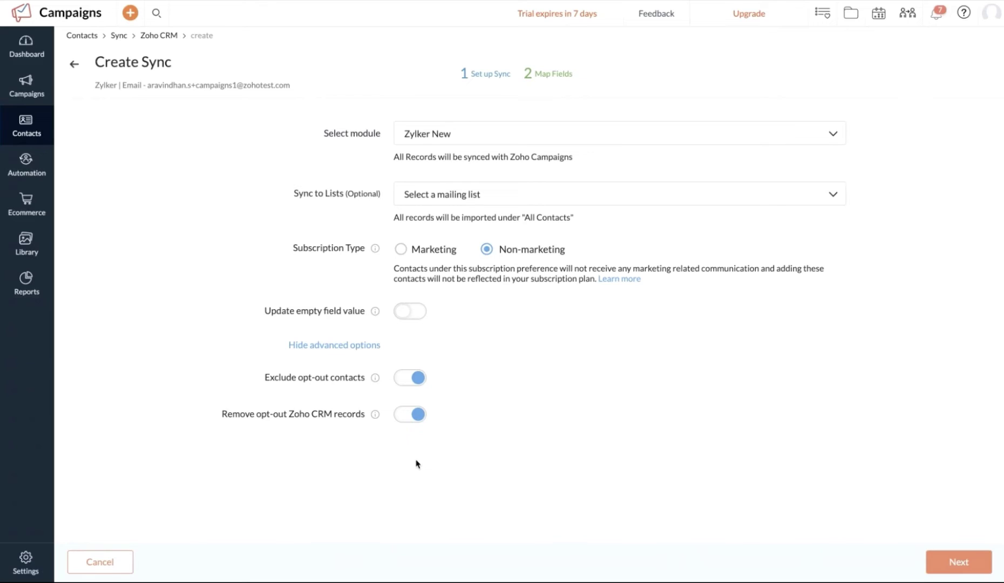
click(966, 566)
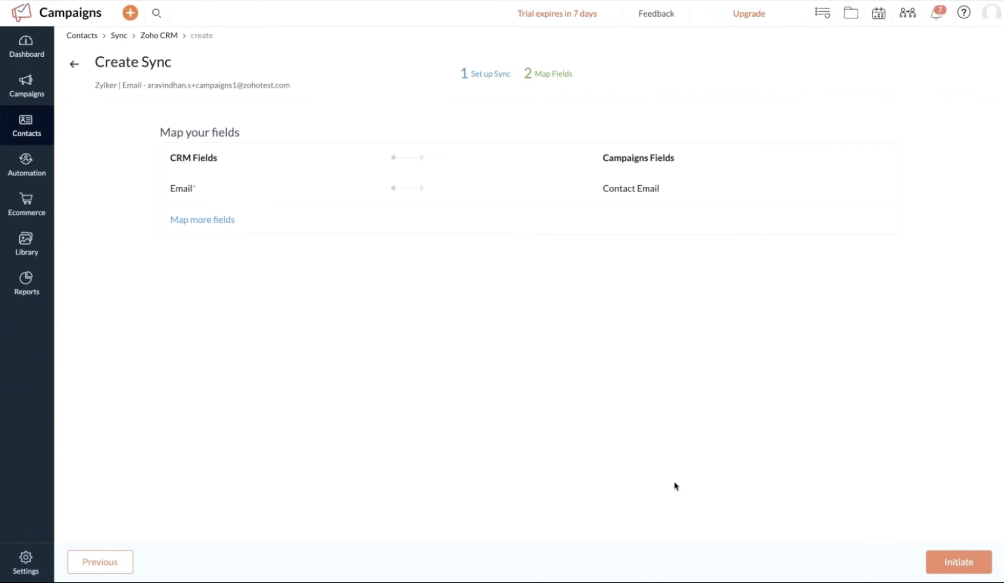
Review the option to map more fields and initiate the sync with only Email mapped to Contact Email
click(213, 223)
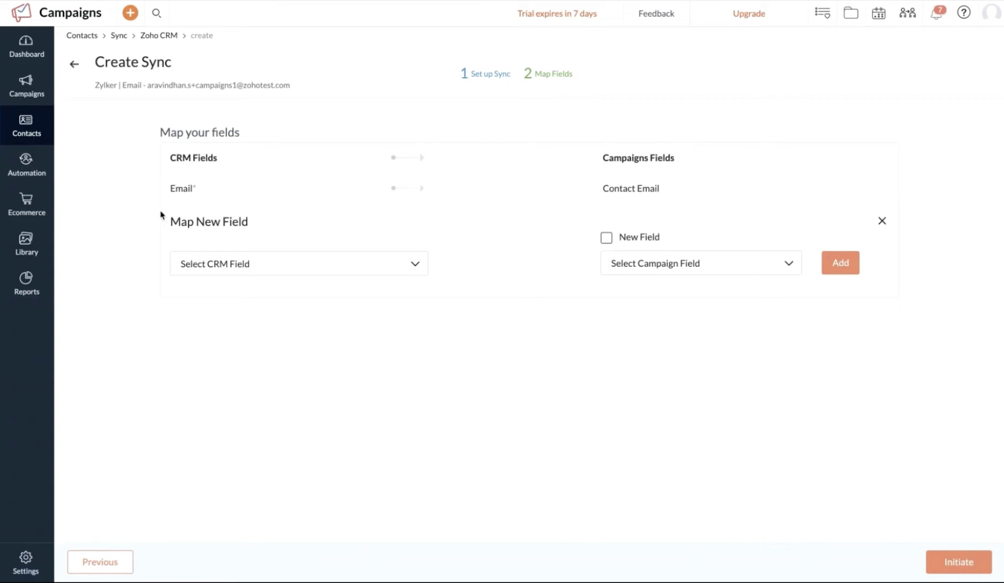
triple_click(203, 216)
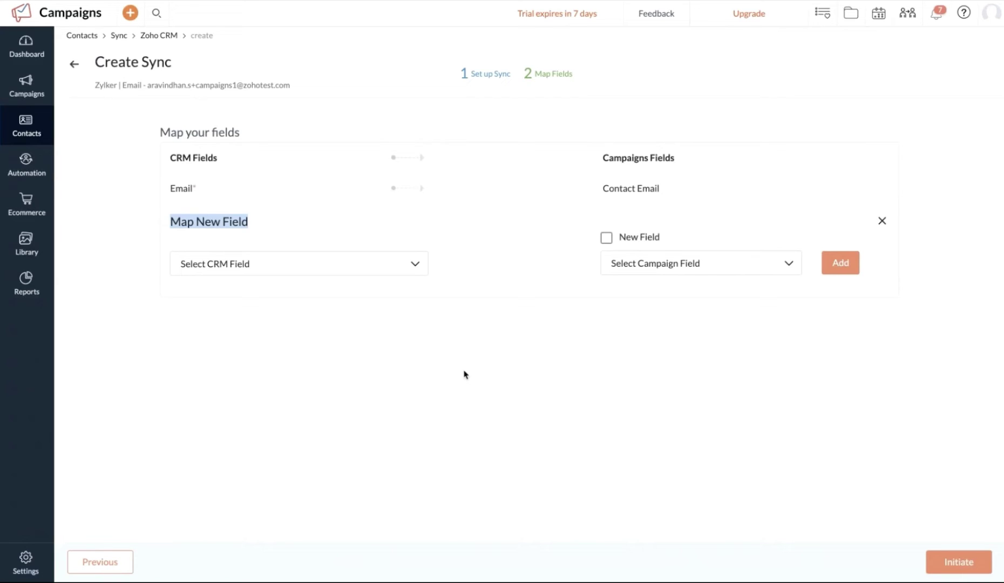
click(528, 377)
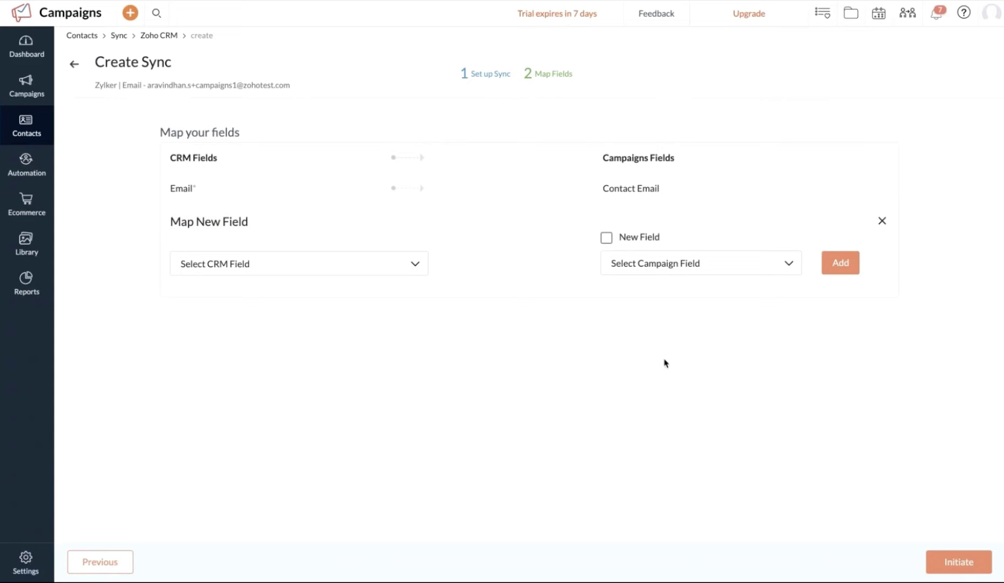
click(958, 567)
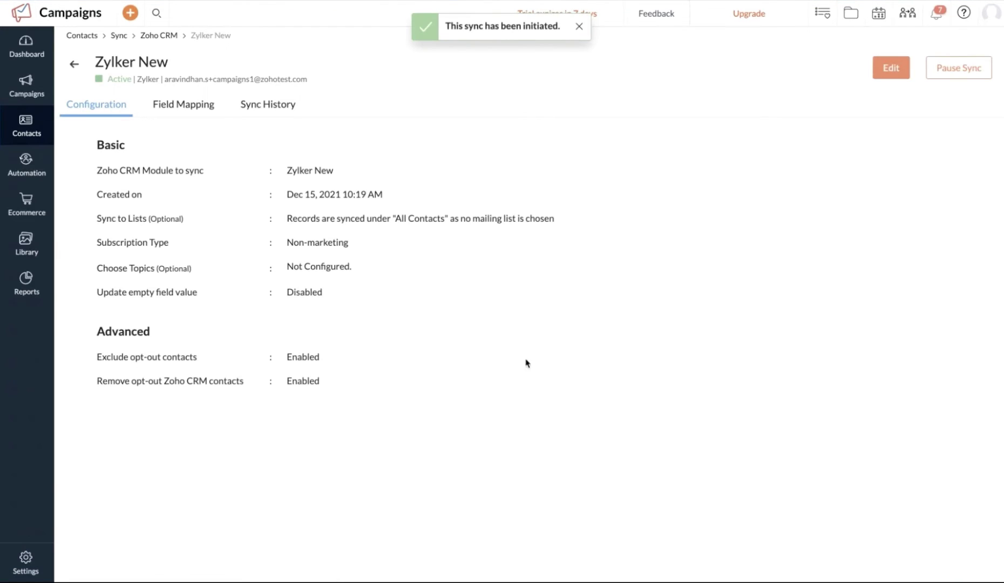
Review the Zylker New sync's field mapping and configuration, and return to the list of Zoho CRM syncs
click(261, 109)
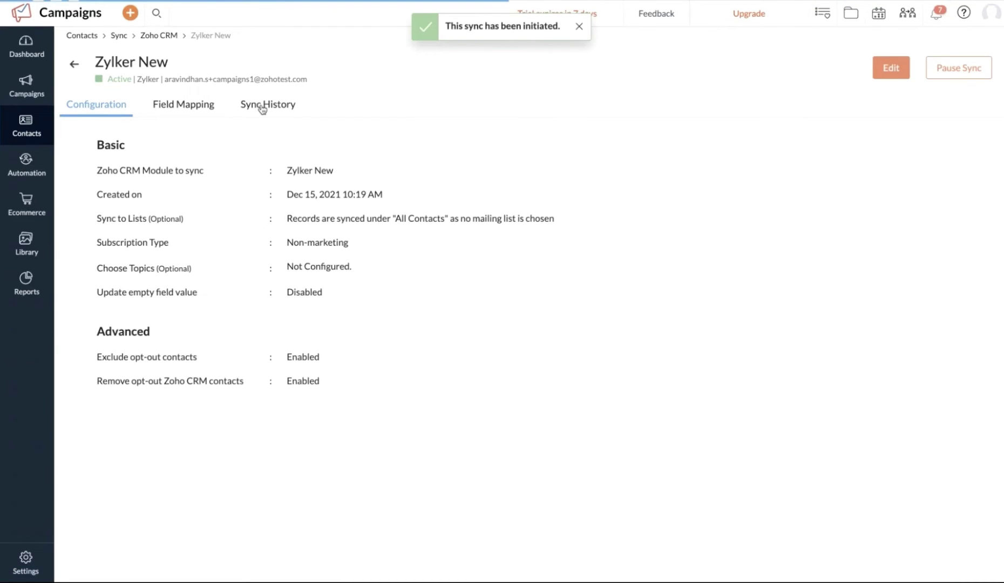
click(200, 109)
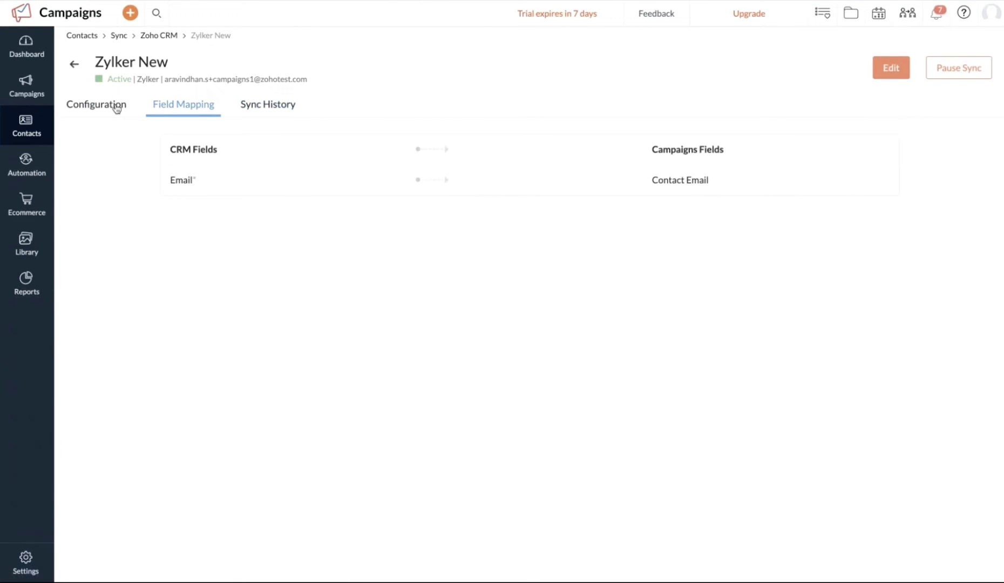
click(117, 109)
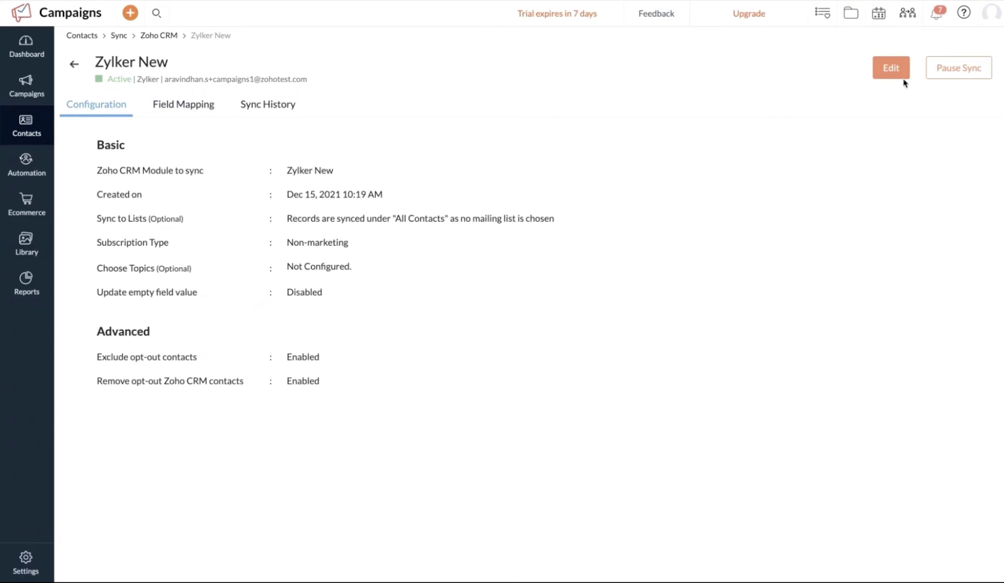
click(75, 66)
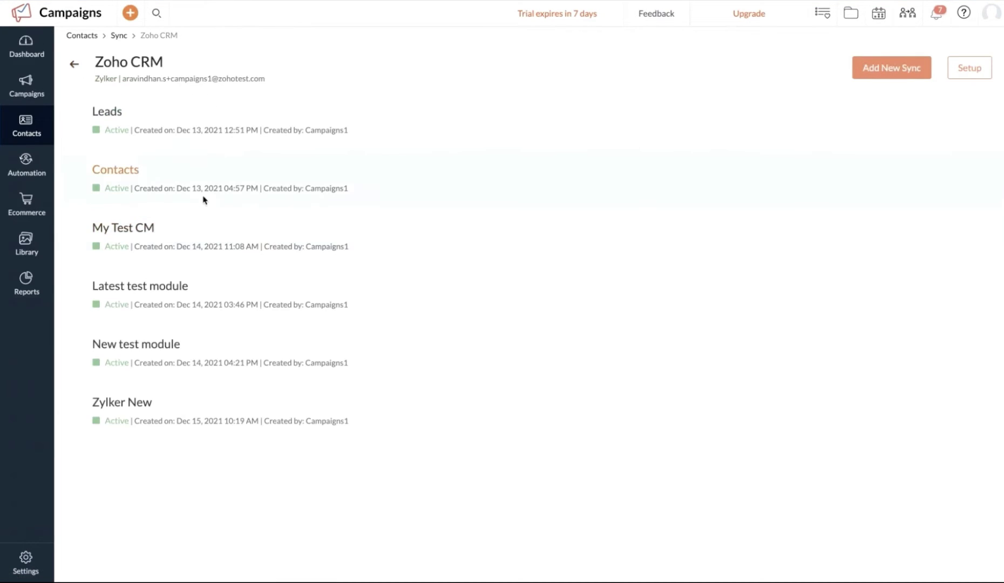
Examine the Update Opt-Out options in the Zoho CRM integration settings and leave them without saving
click(977, 74)
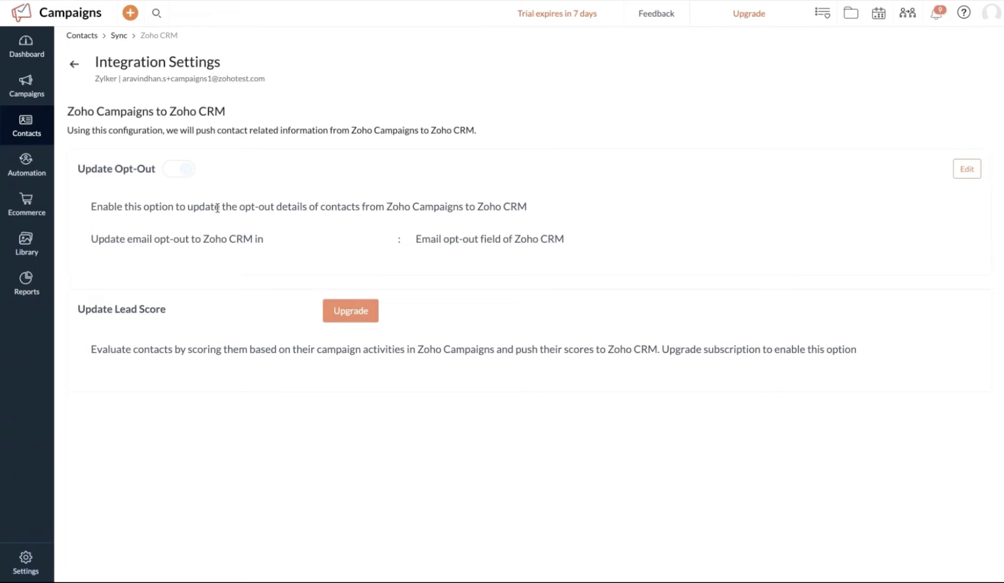
click(969, 171)
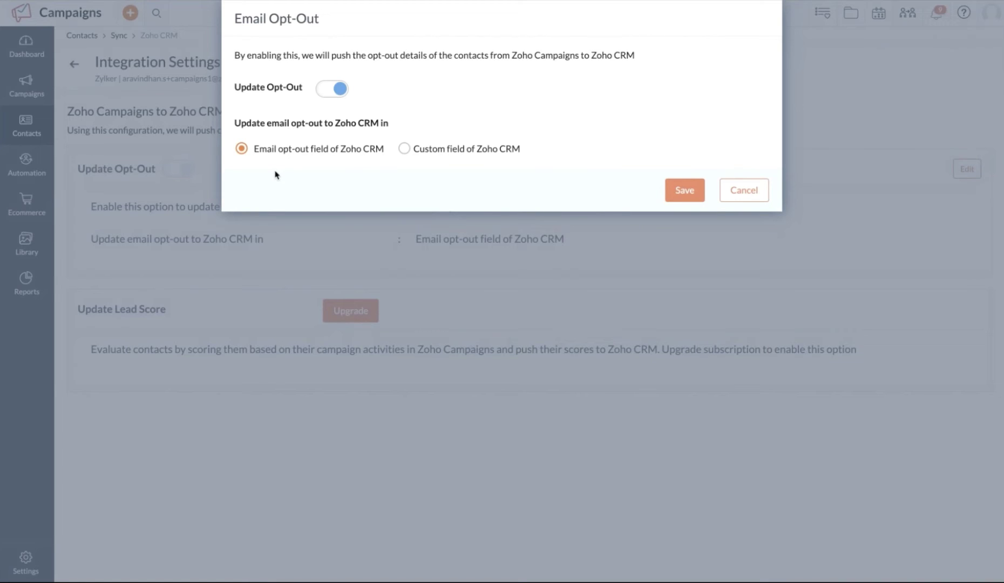
key(Escape)
click(74, 64)
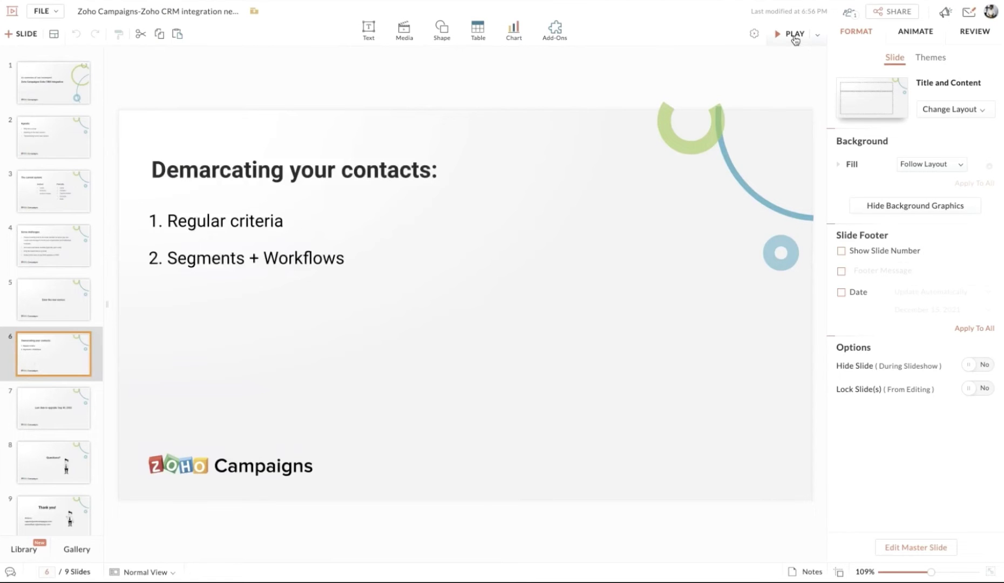
Start the slideshow at the "Demarcating your contacts" slide
click(794, 38)
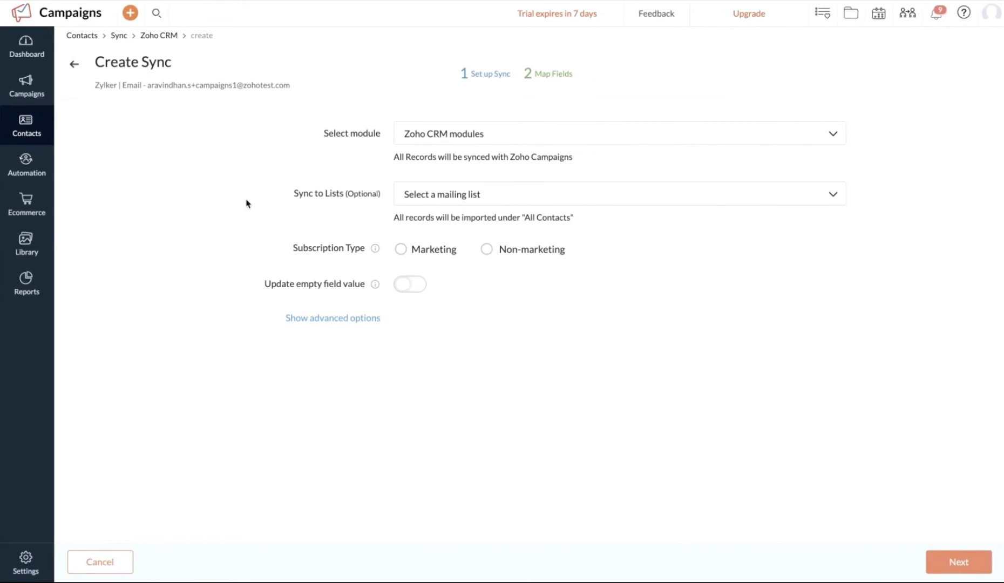
Set up the new sync for the Zylker second test module as Non-marketing, show its advanced options, and proceed to field mapping
click(540, 136)
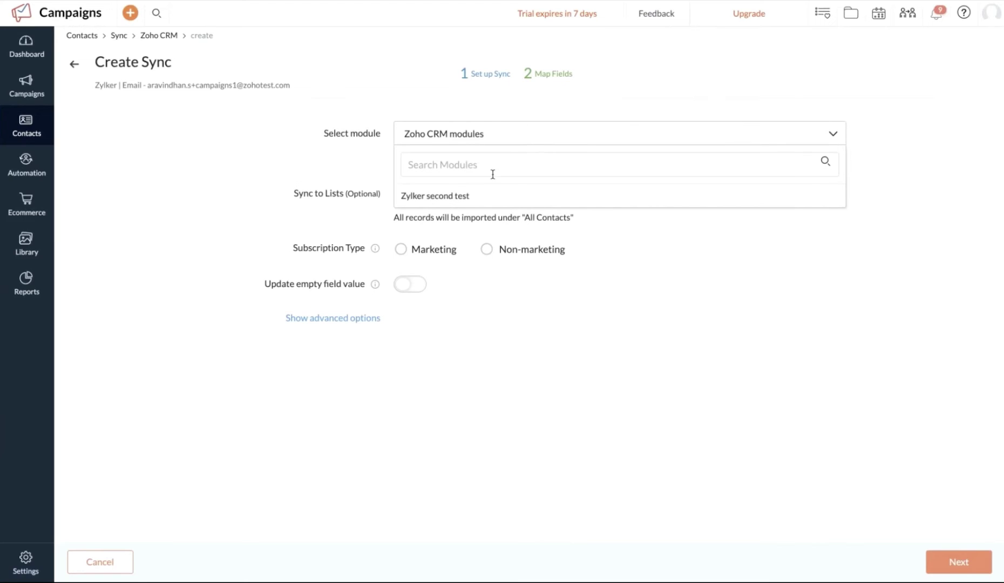
click(487, 196)
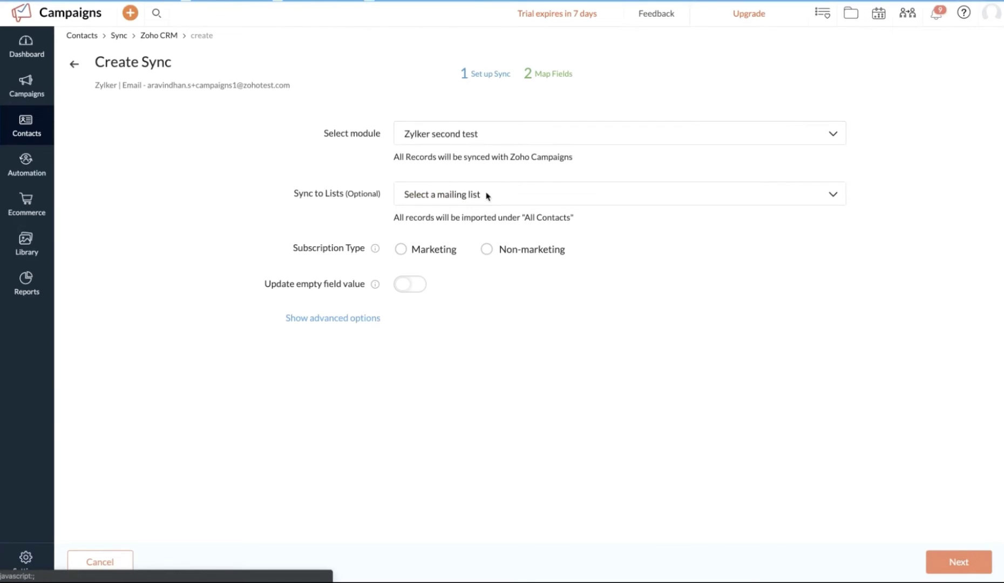
click(488, 251)
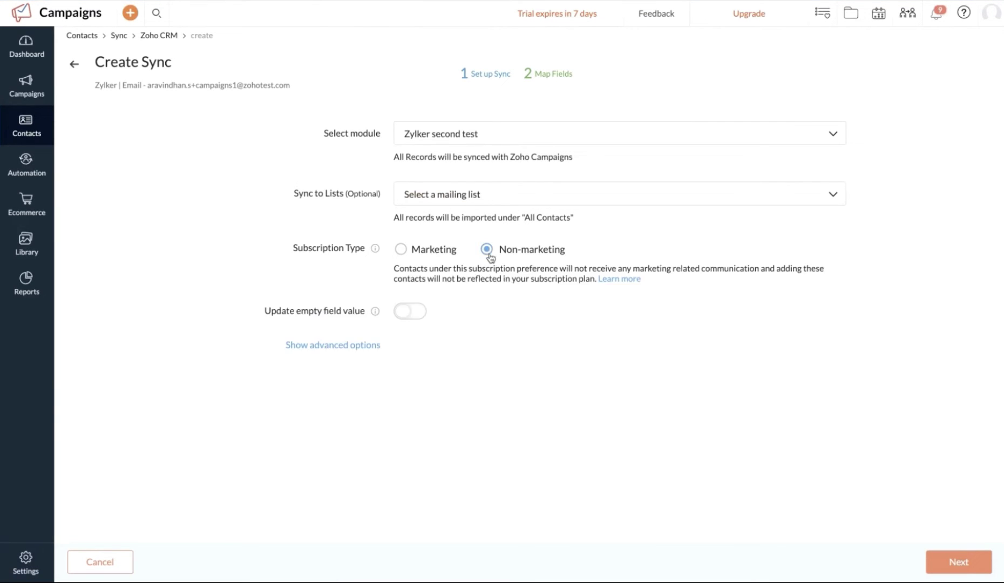
click(362, 351)
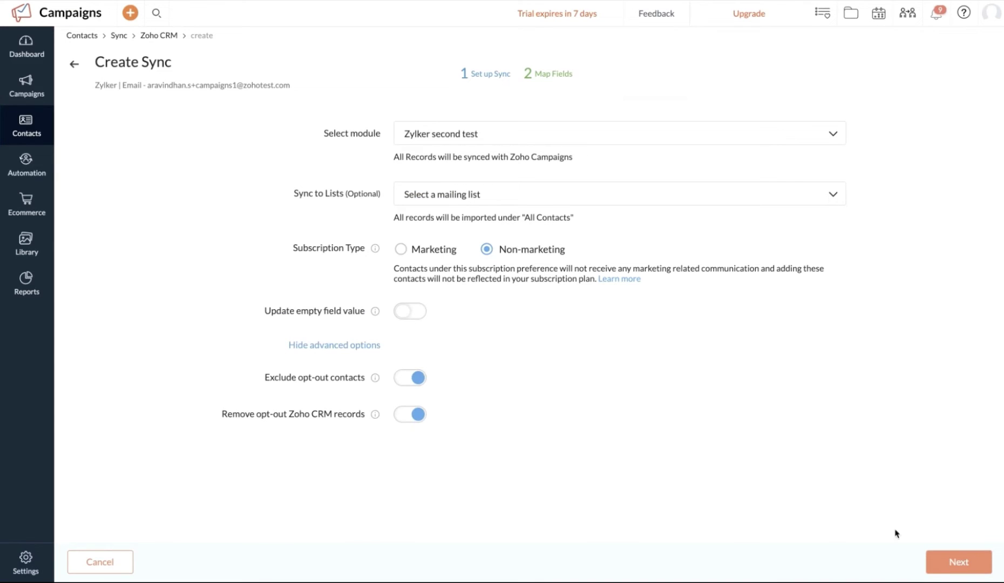
click(958, 564)
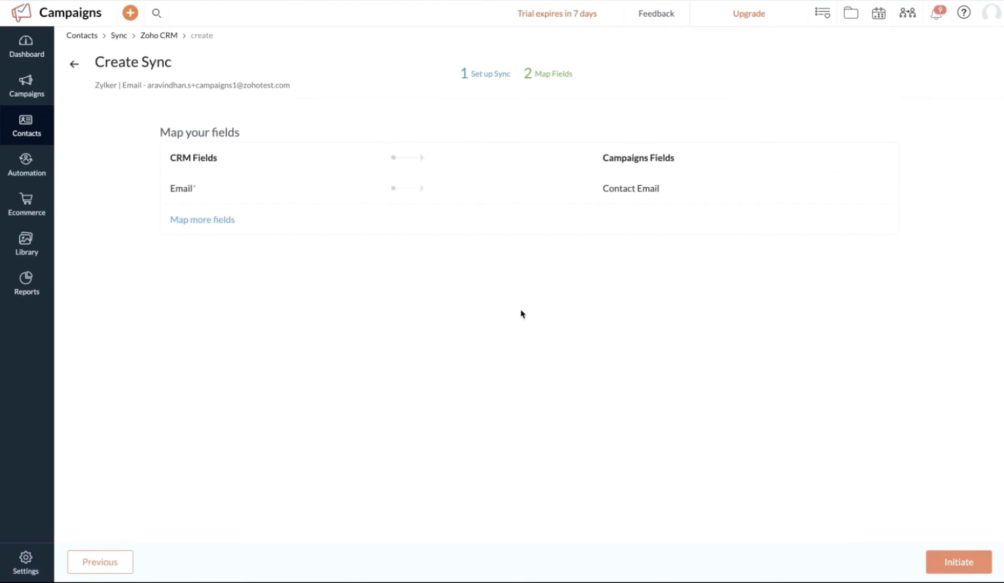
Map the CRM field Tag to a new Campaigns field named Tag and initiate the sync
click(215, 223)
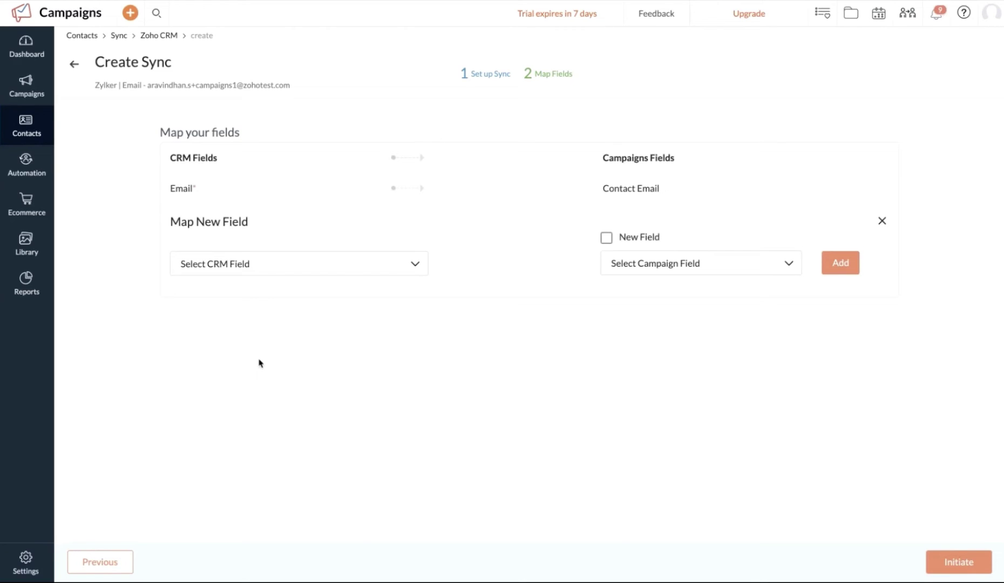
click(328, 269)
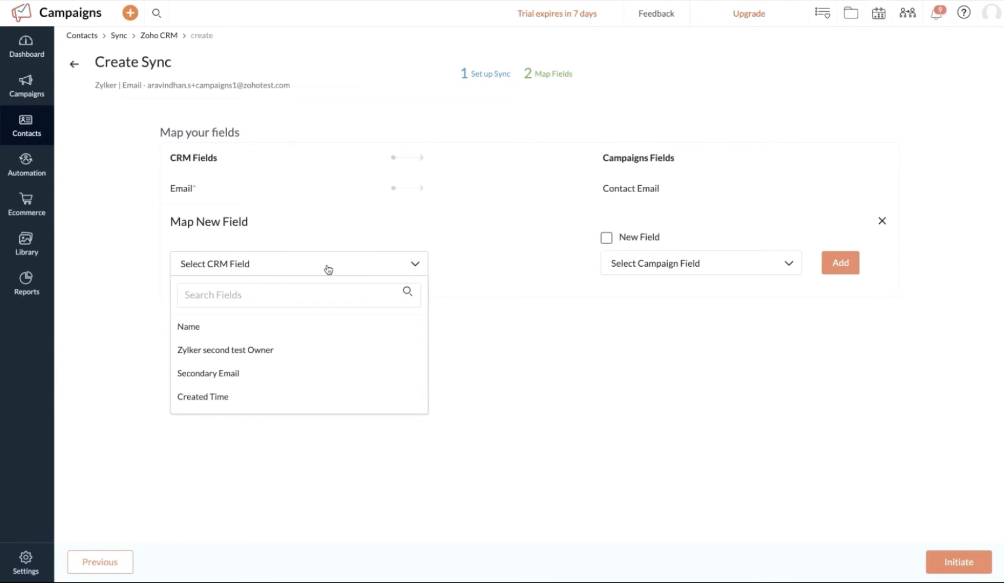
scroll(321, 352, down, 5)
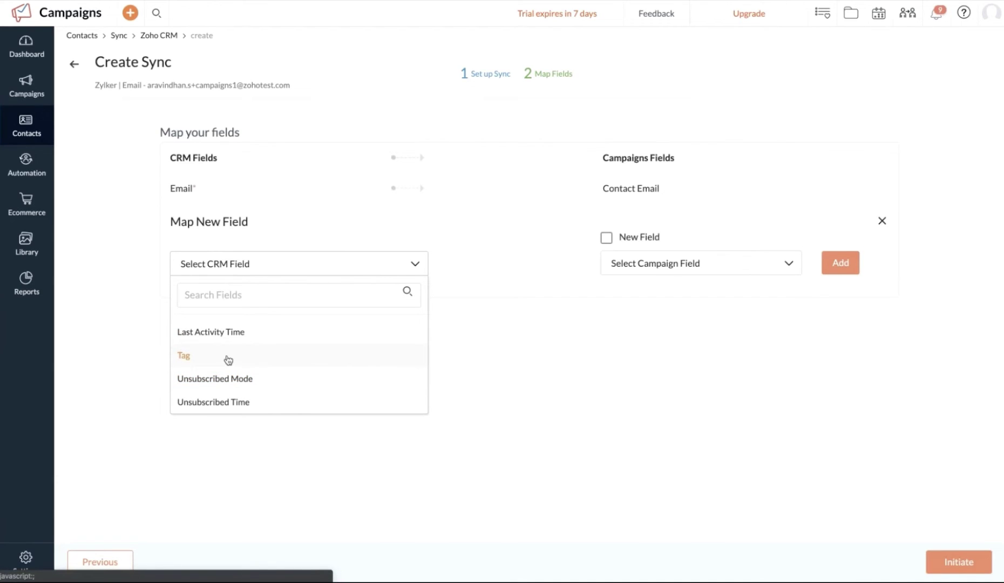
click(227, 358)
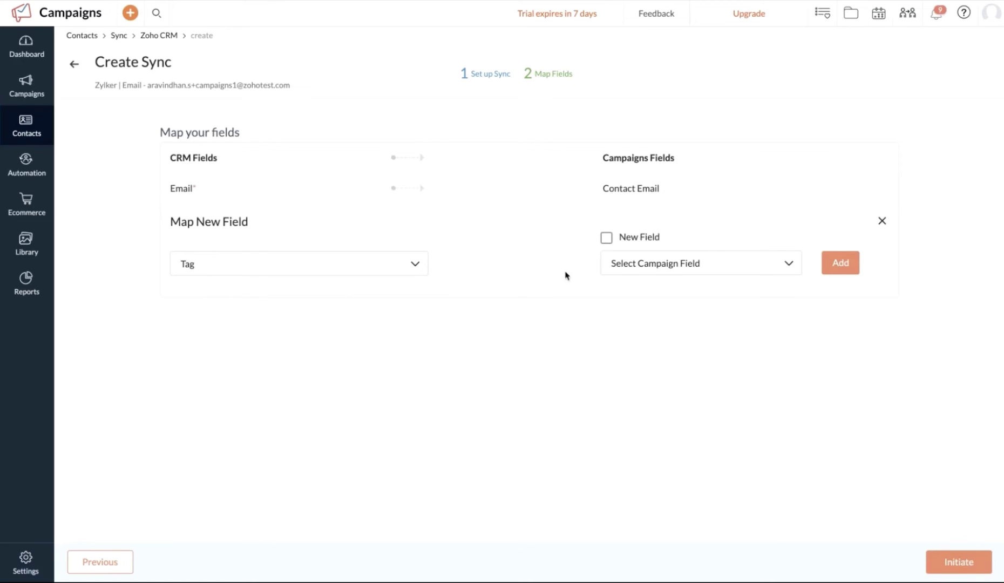
click(608, 240)
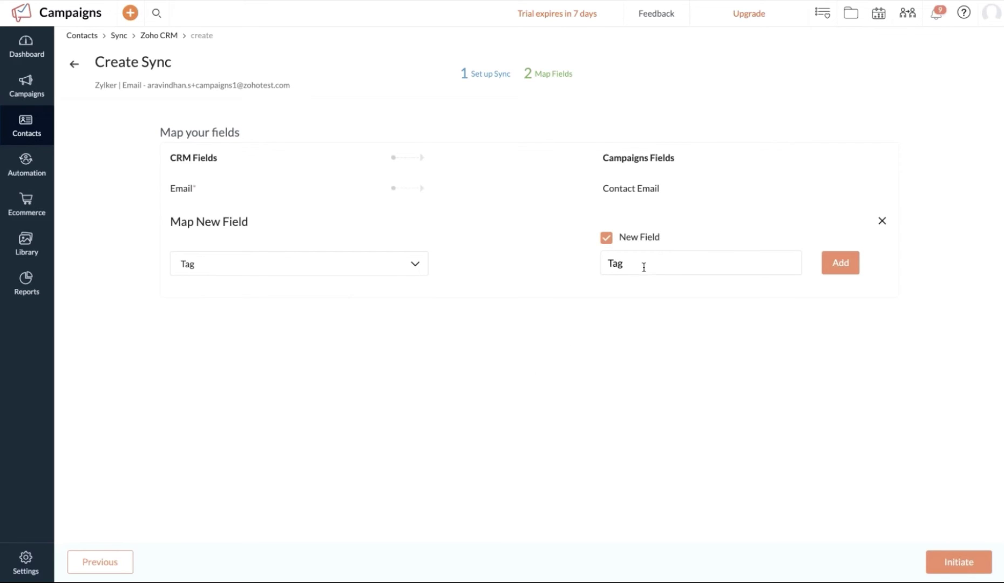
drag(625, 264, 609, 264)
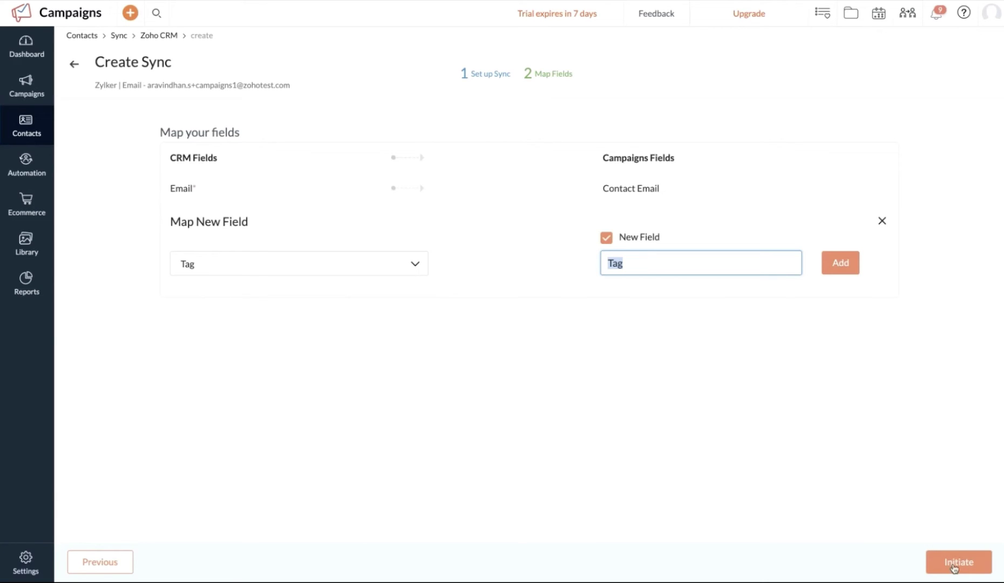
click(850, 264)
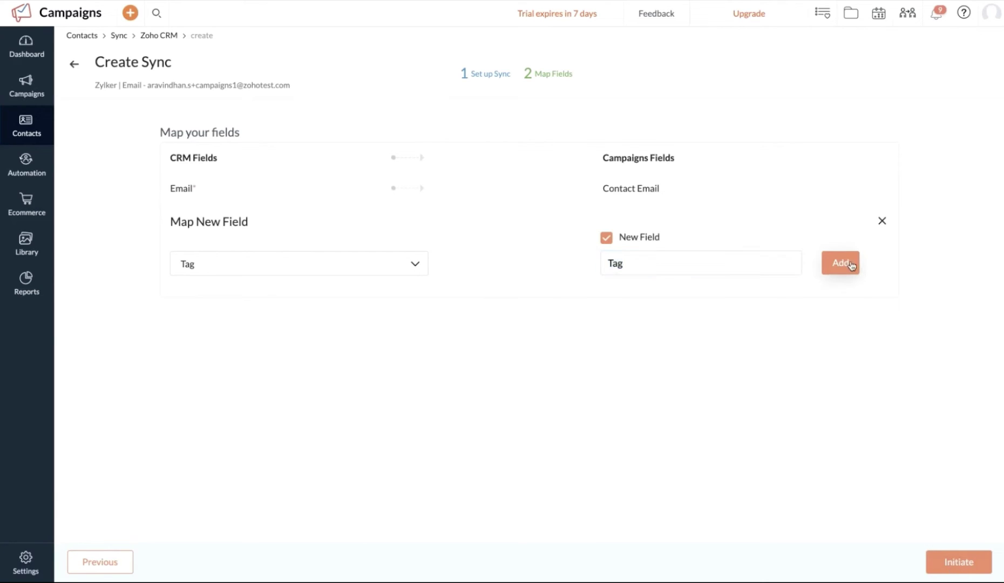
click(955, 568)
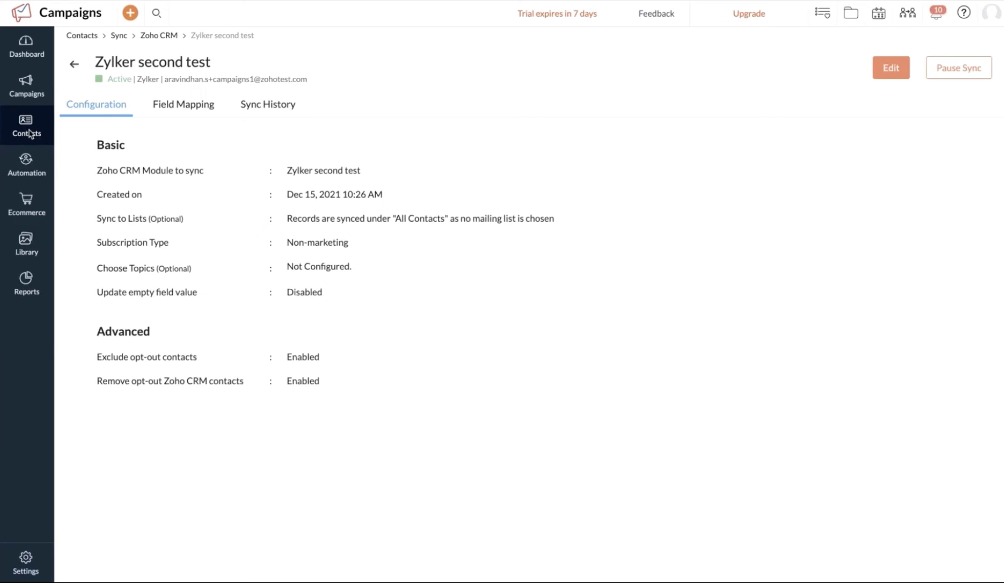
Open the list of all contacts
mouse_move(30, 134)
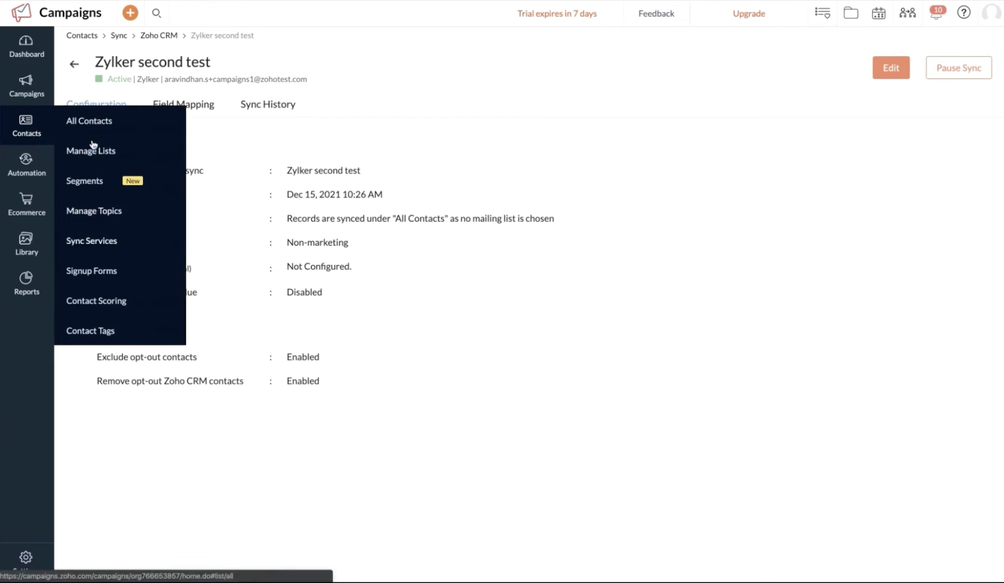
click(96, 122)
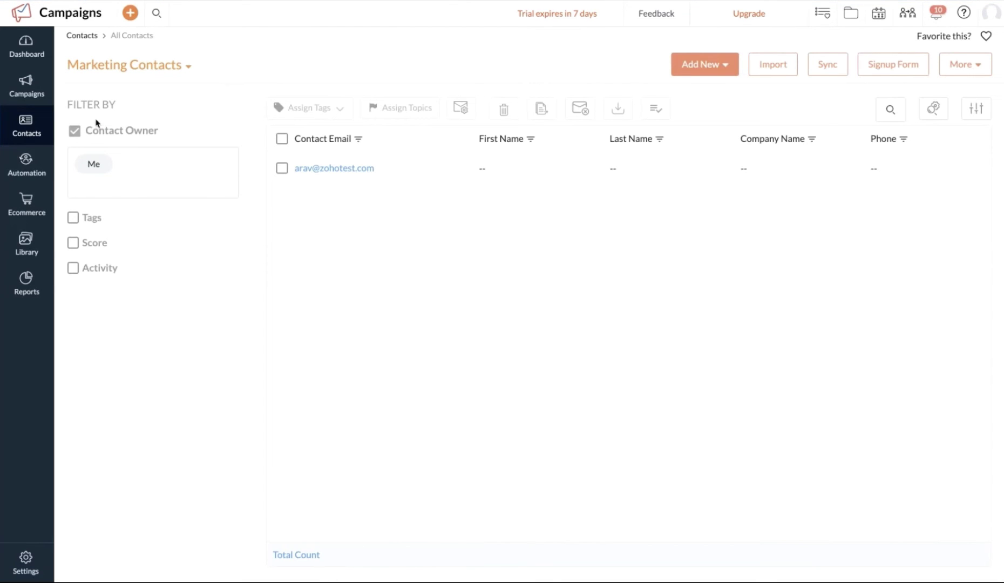
Switch the contact list to Non-Marketing Contacts and look through the synced contacts
click(187, 66)
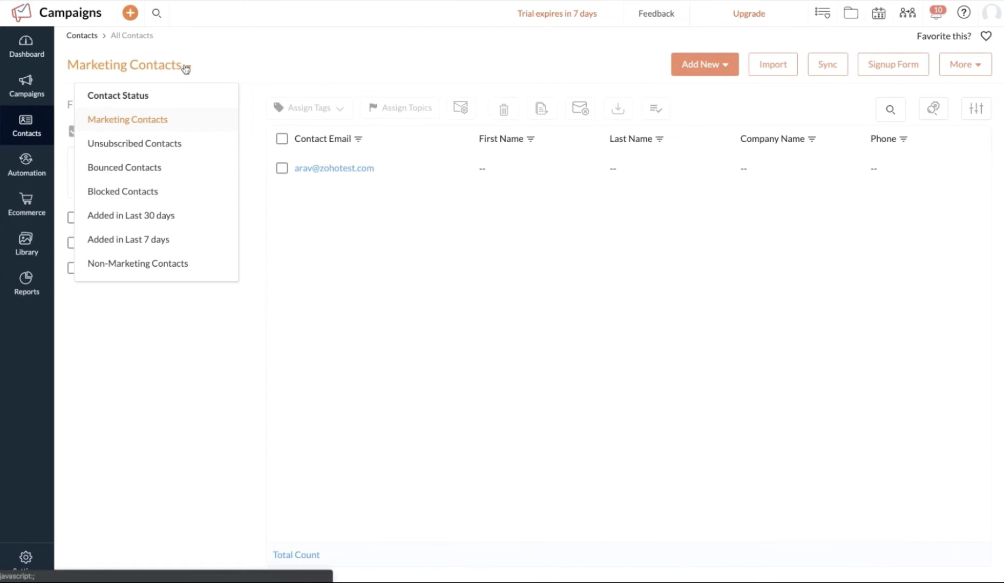
scroll(150, 233, down, 1)
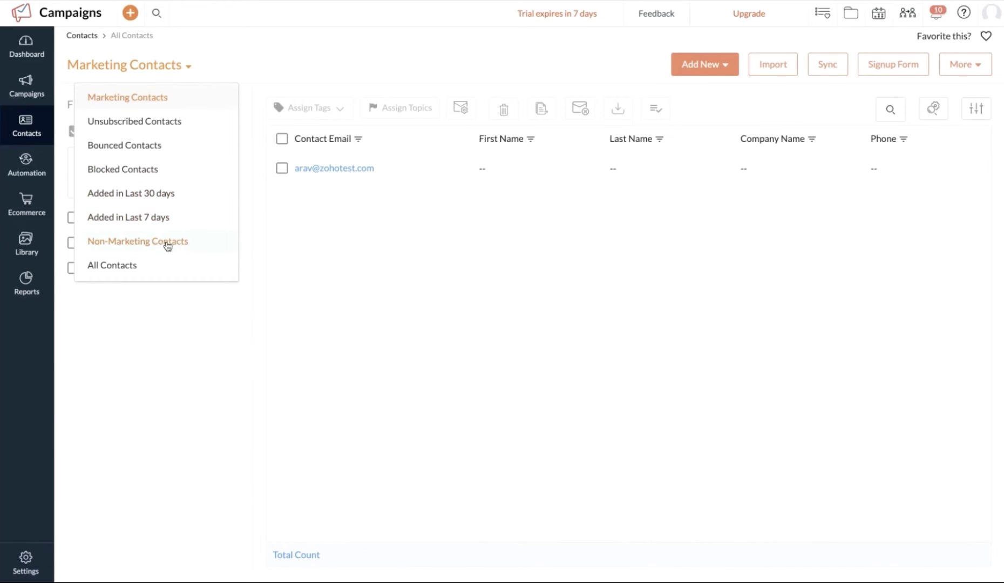
click(168, 244)
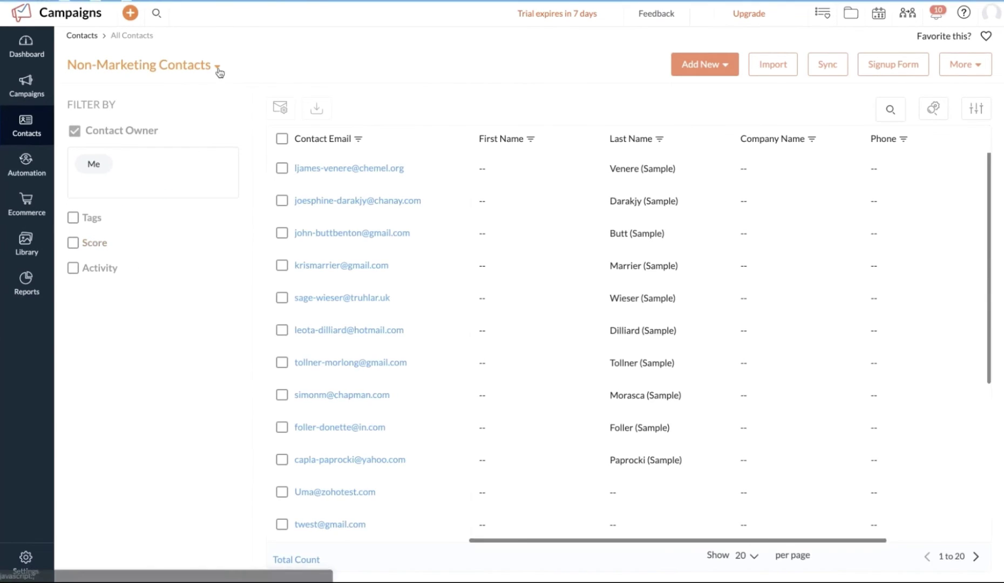
scroll(371, 351, down, 2)
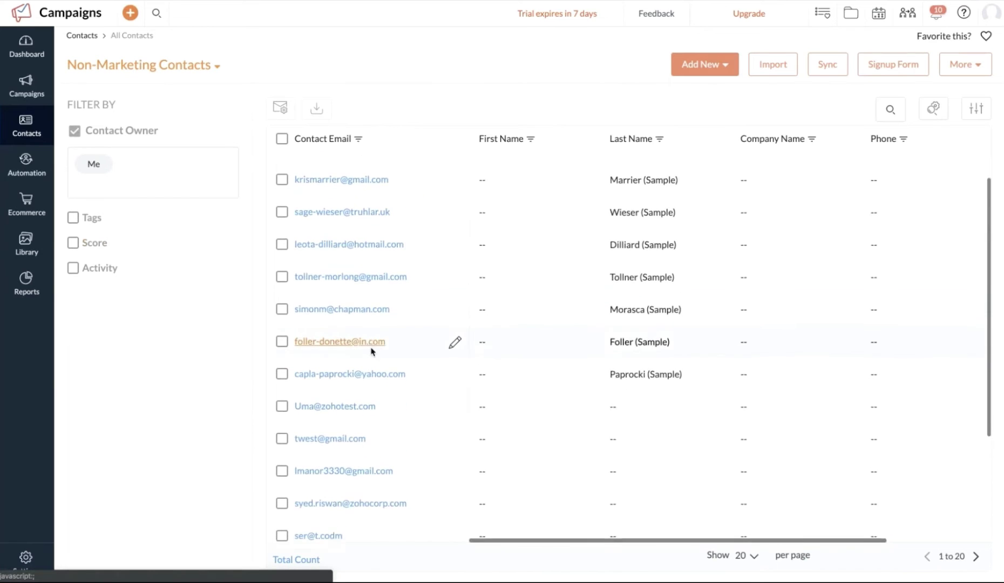
scroll(370, 351, down, 5)
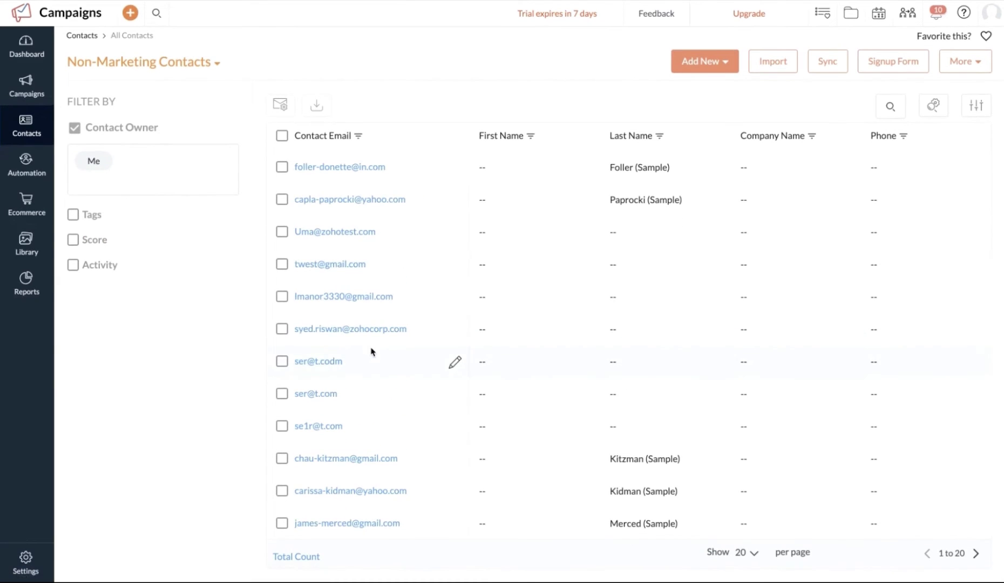
scroll(371, 351, up, 6)
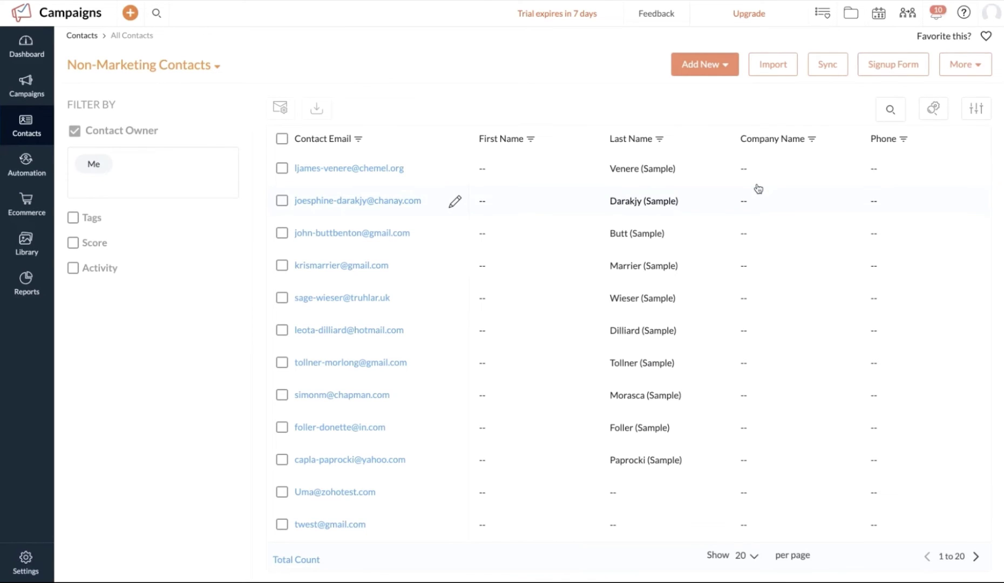
Filter the non-marketing contacts so that Last Name is the last name of the third sample contact listed
click(660, 140)
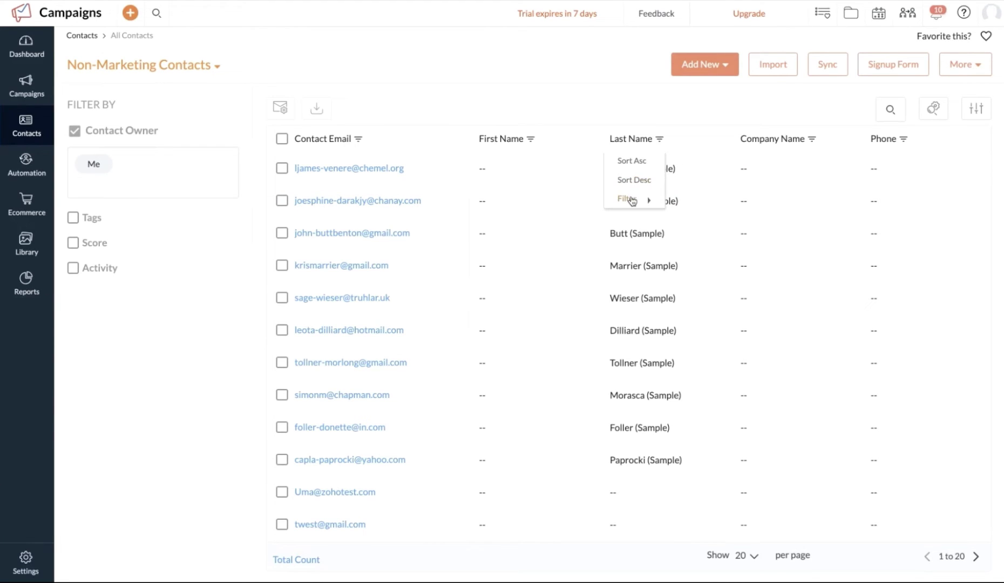
mouse_move(630, 200)
click(715, 232)
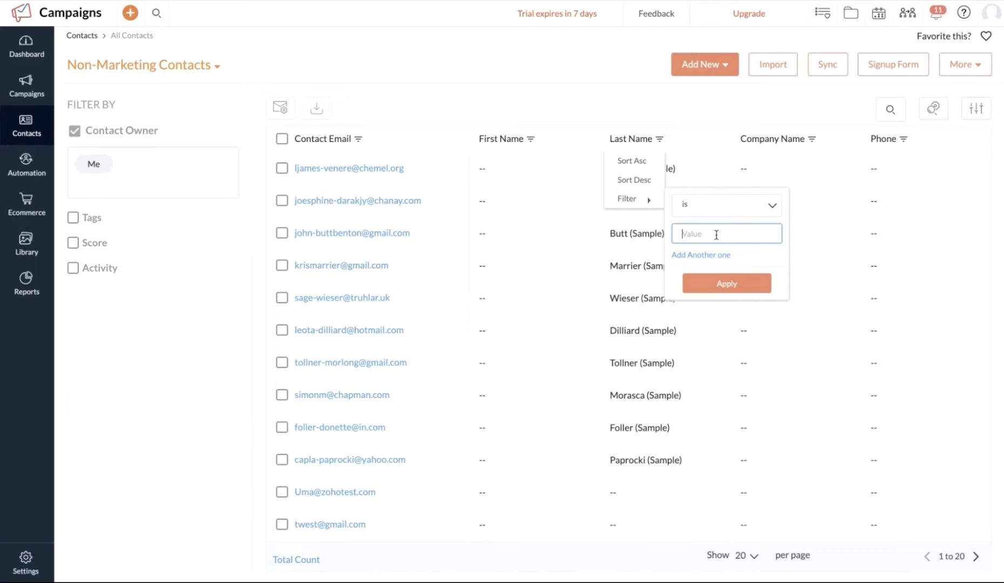
text(Butt (SAMPLE)
key(BackSpace)
key(BackSpace)
key(BackSpace)
key(BackSpace)
key(BackSpace)
text(ample))
click(738, 285)
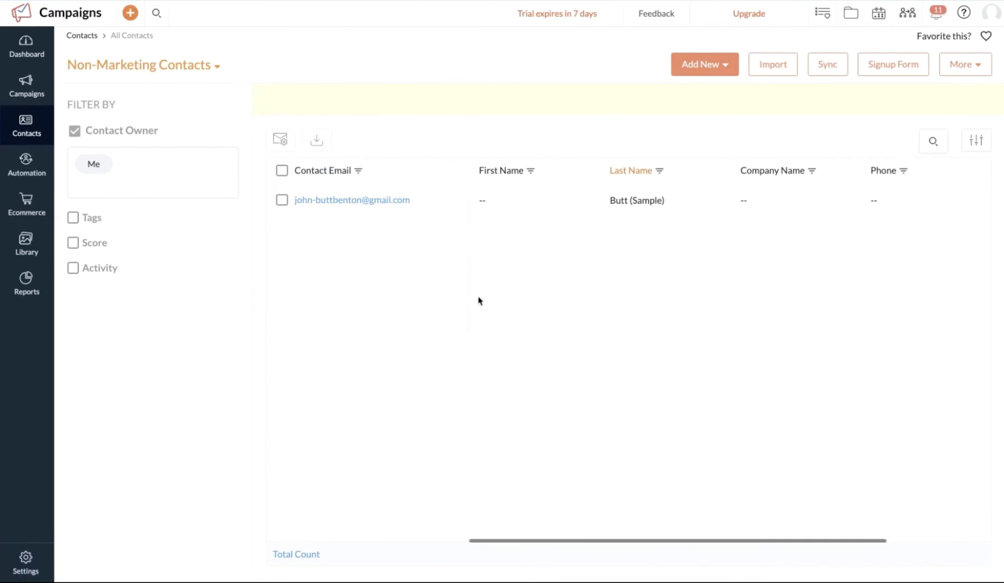
Change the filtered contact's subscription type to Marketing and dismiss the notification
click(282, 200)
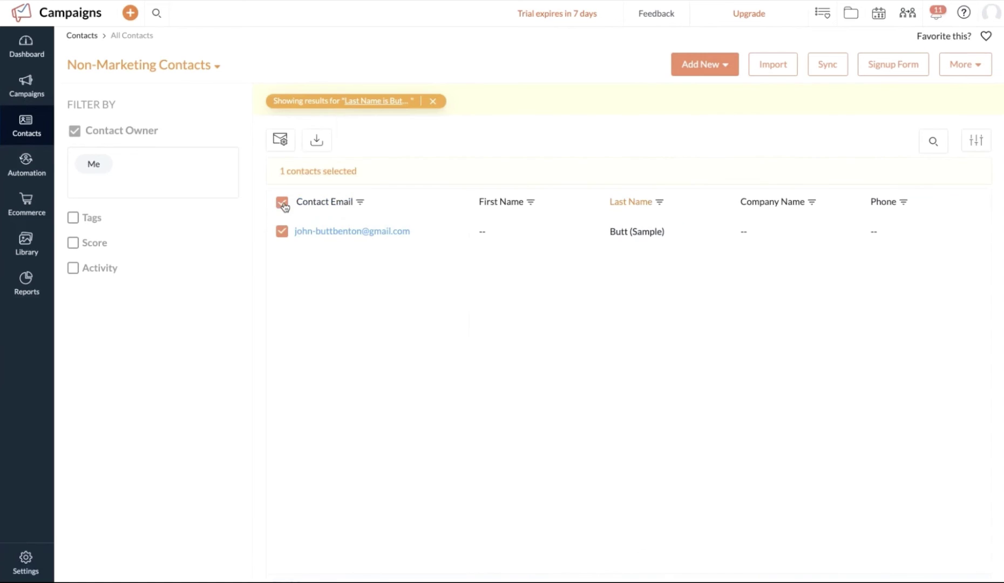
click(280, 139)
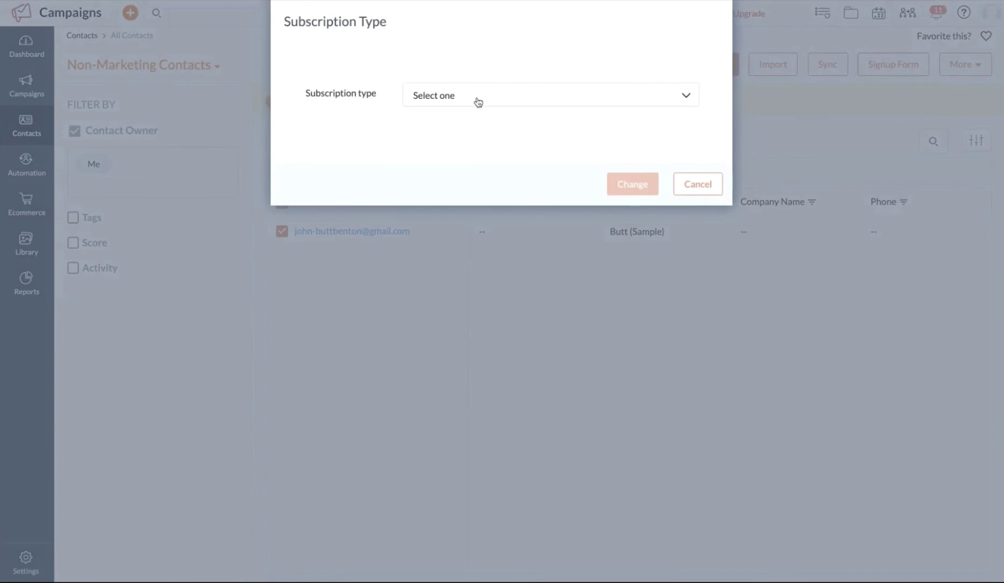
click(479, 103)
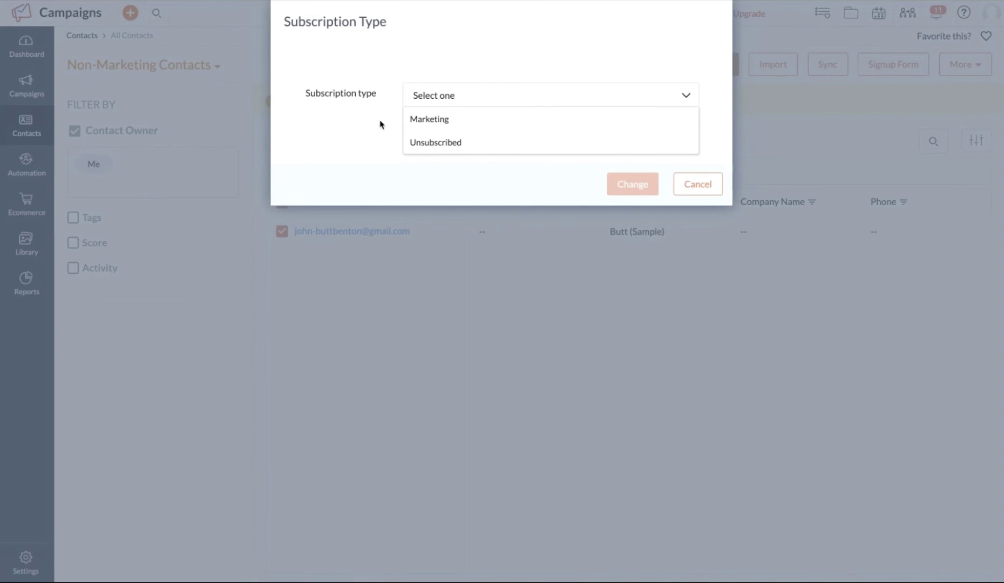
click(421, 124)
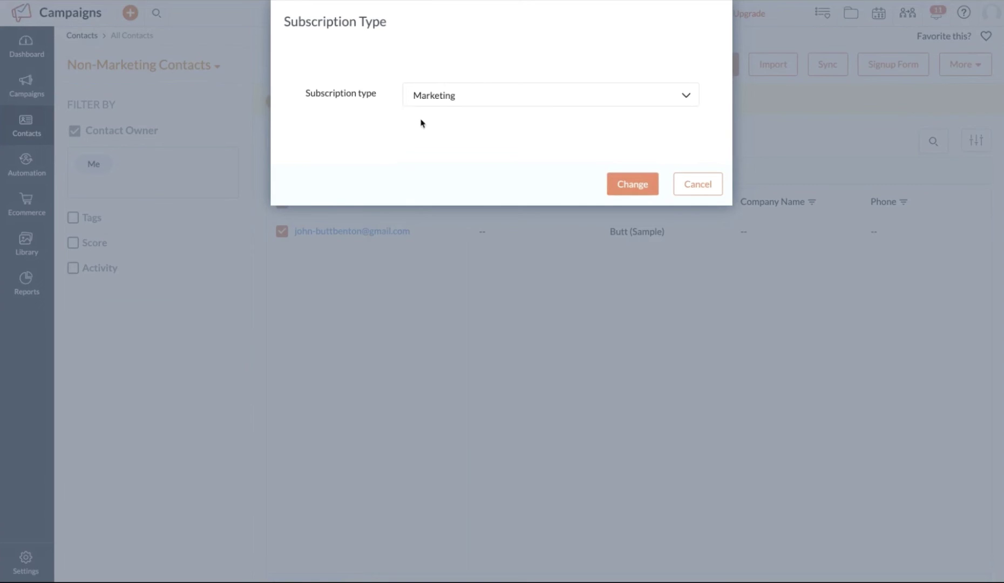
click(646, 188)
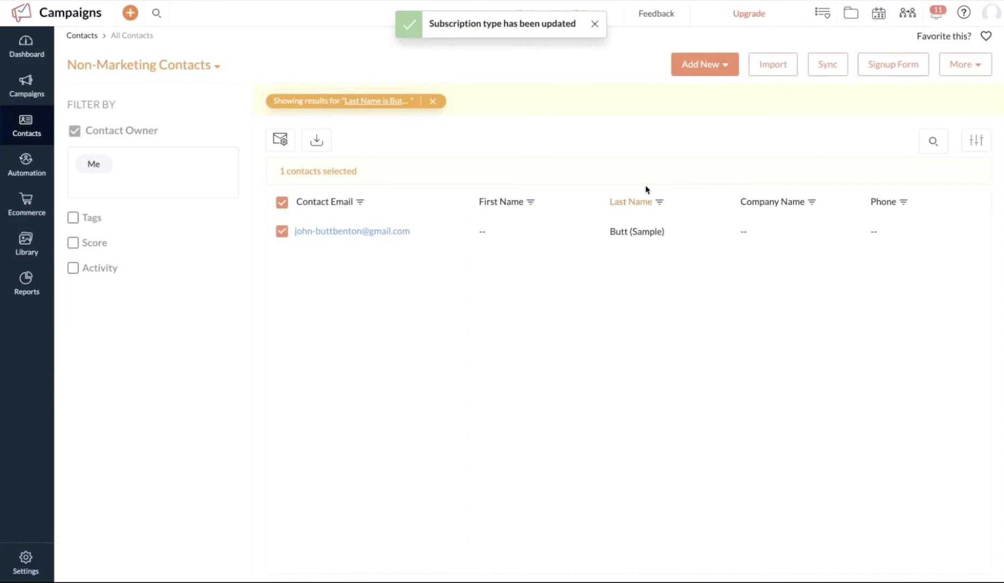
click(595, 28)
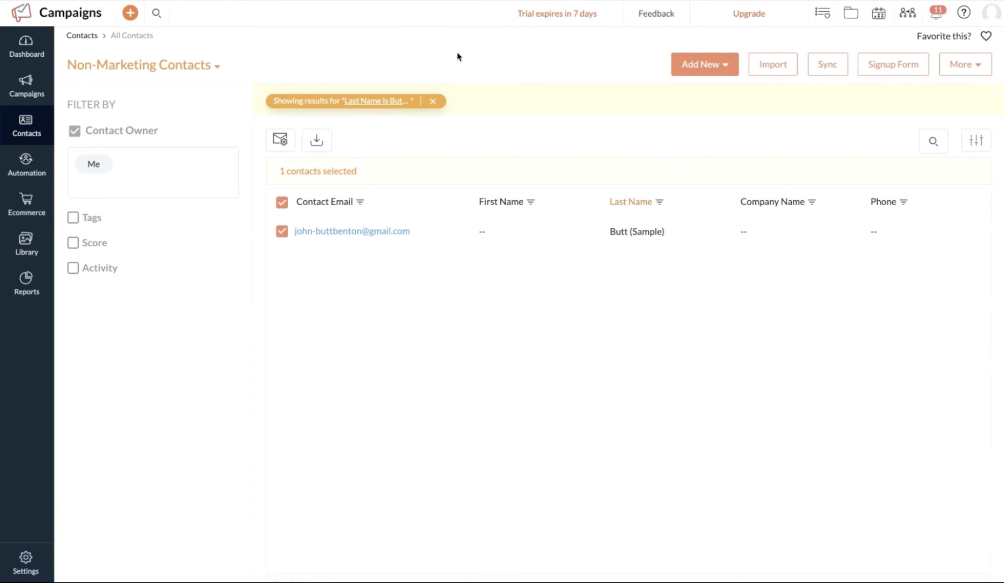
Start a new contact segment named "Test New" and open the field choices for its first criterion
mouse_move(8, 127)
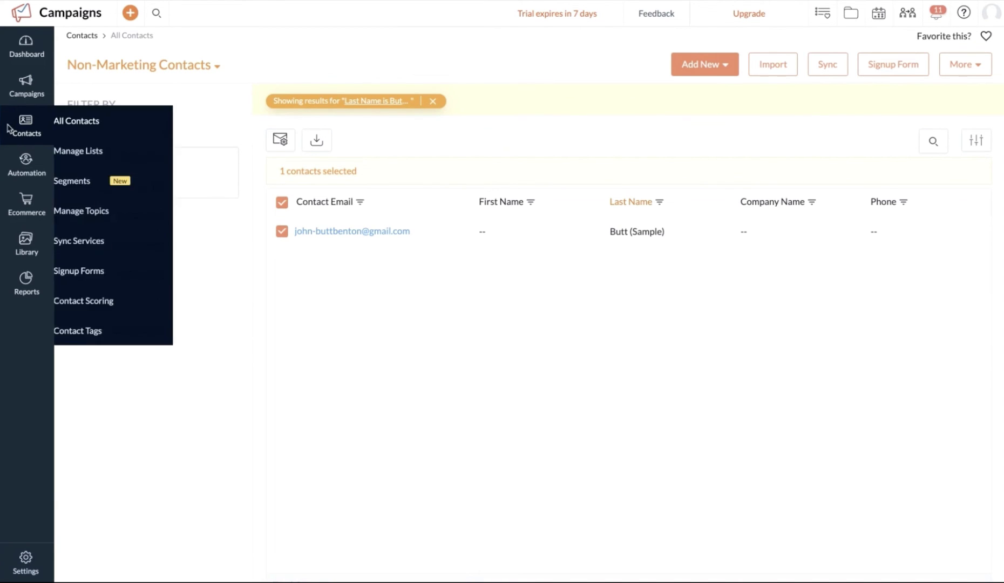
click(86, 183)
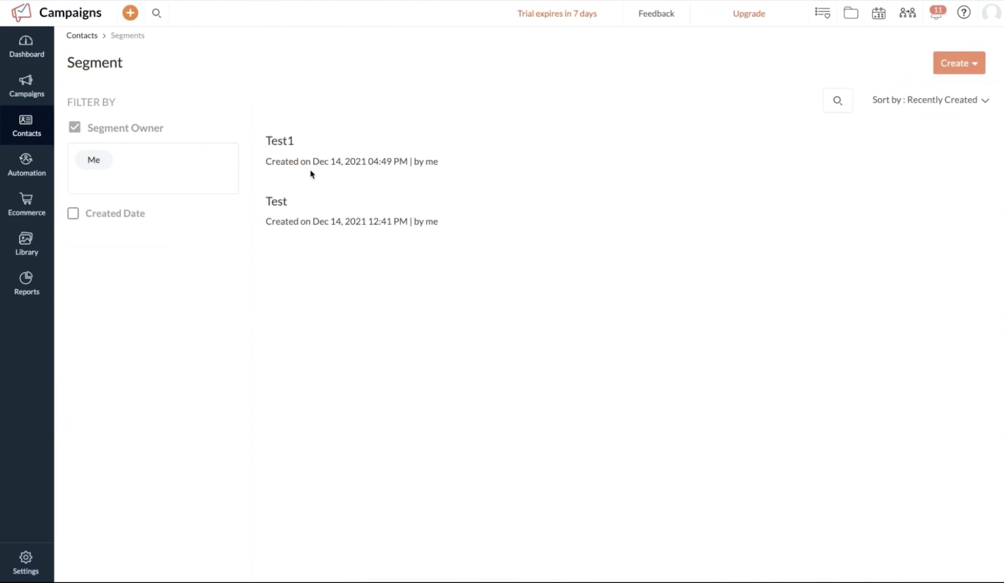
click(975, 65)
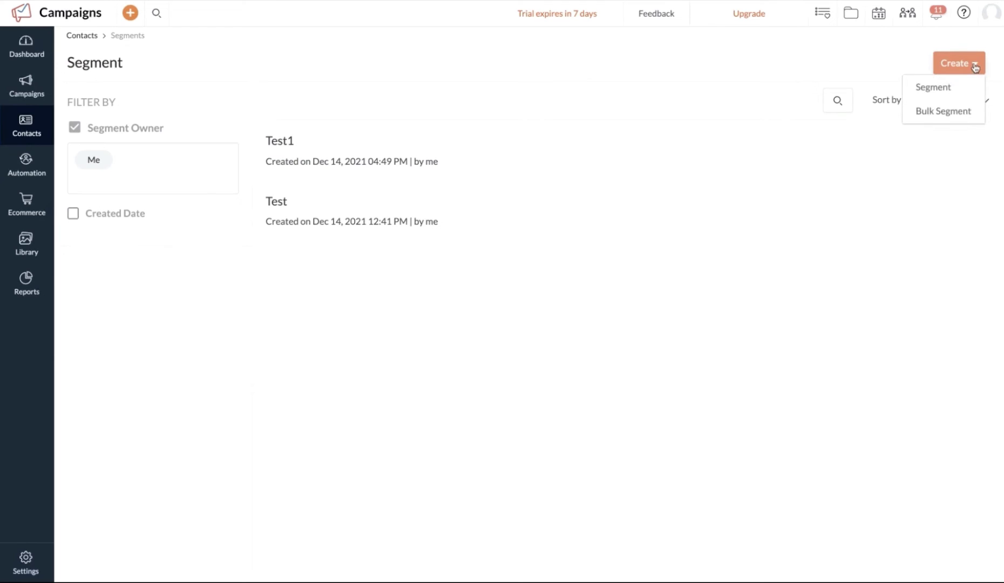
click(949, 89)
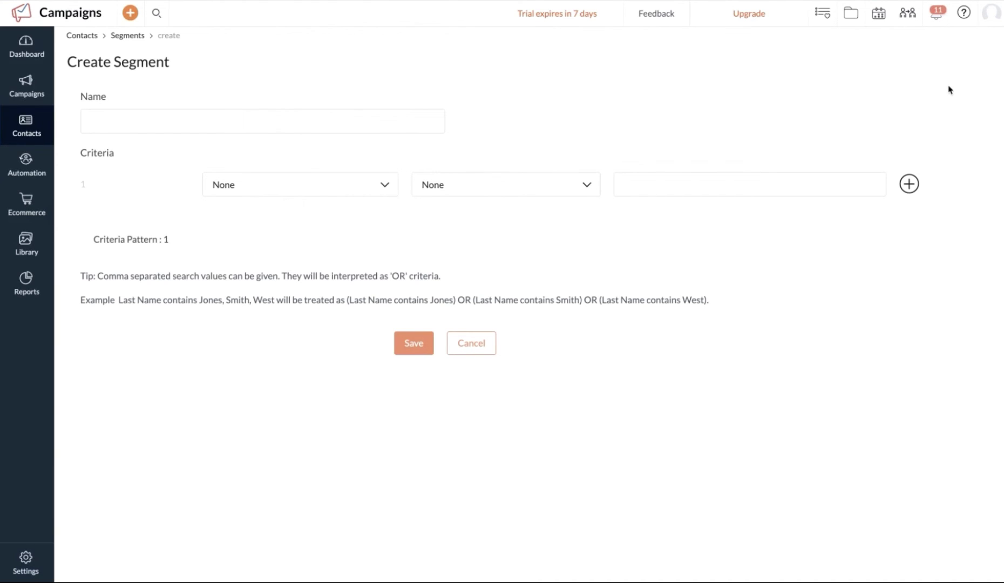
click(262, 116)
text(Test New)
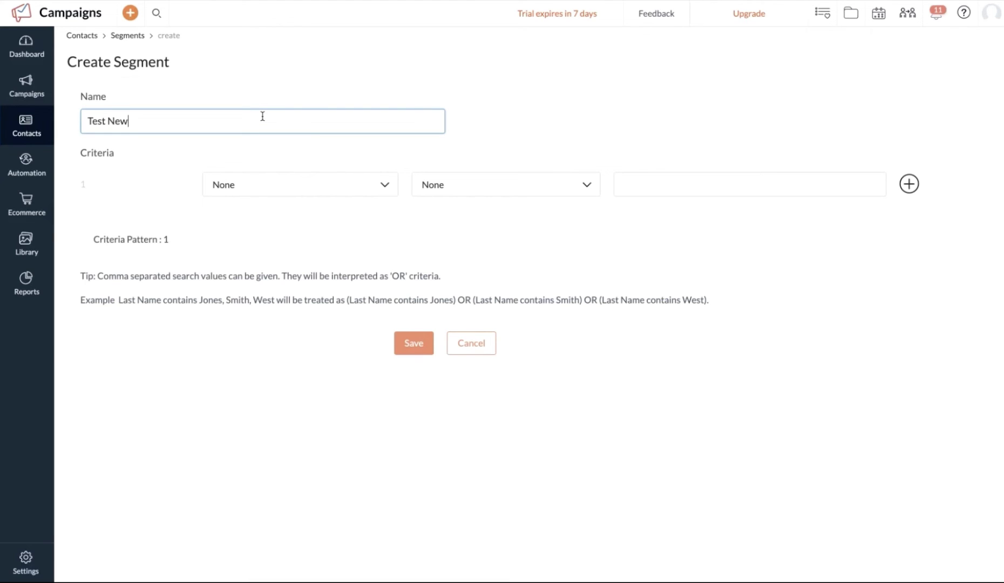
click(284, 186)
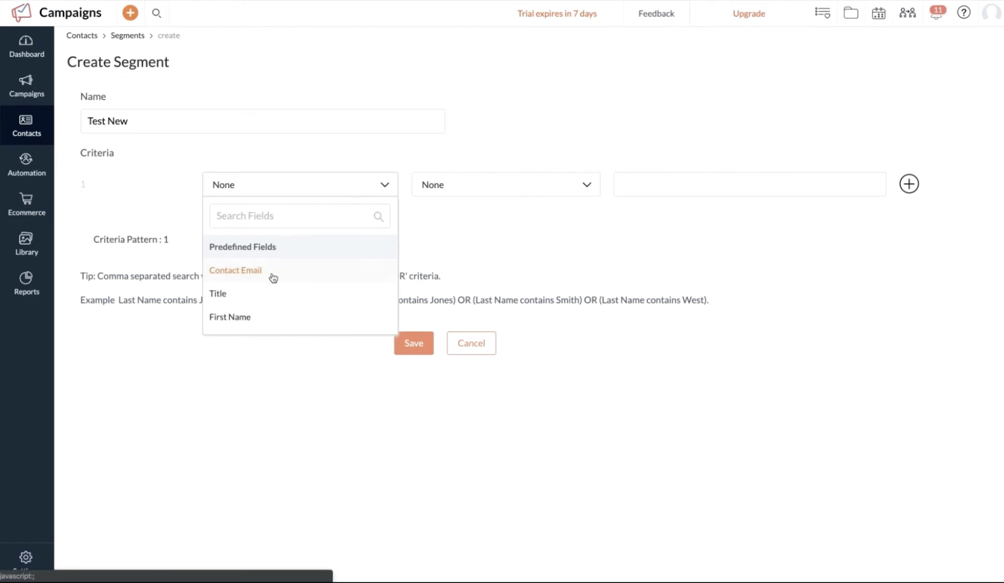
scroll(272, 278, down, 10)
scroll(273, 278, down, 15)
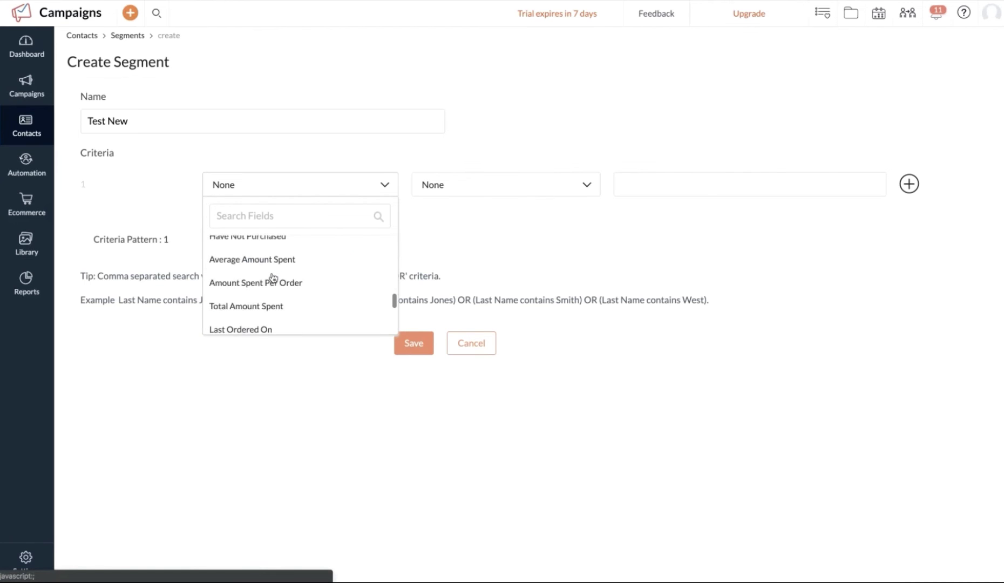
scroll(273, 278, up, 10)
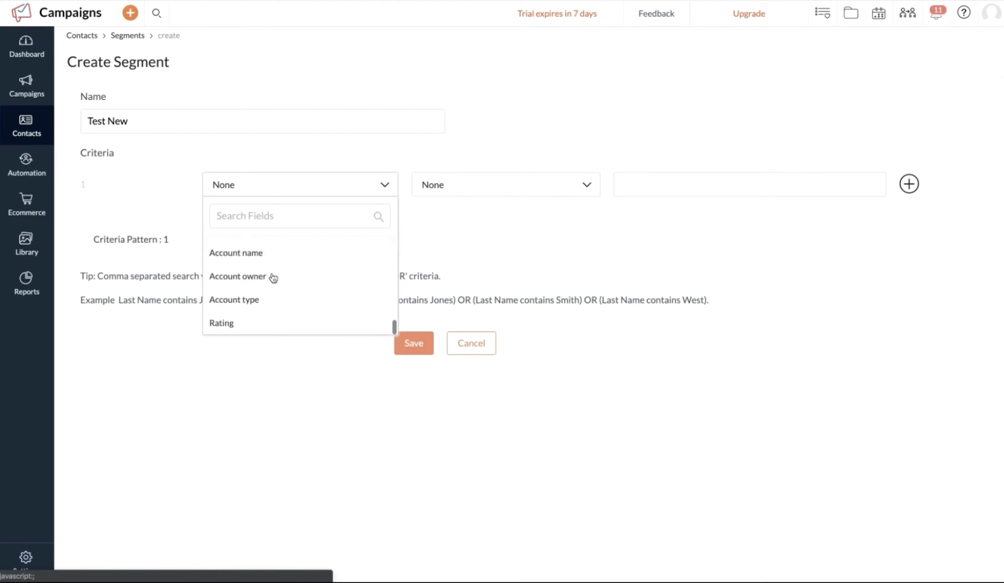
click(244, 218)
text(ema)
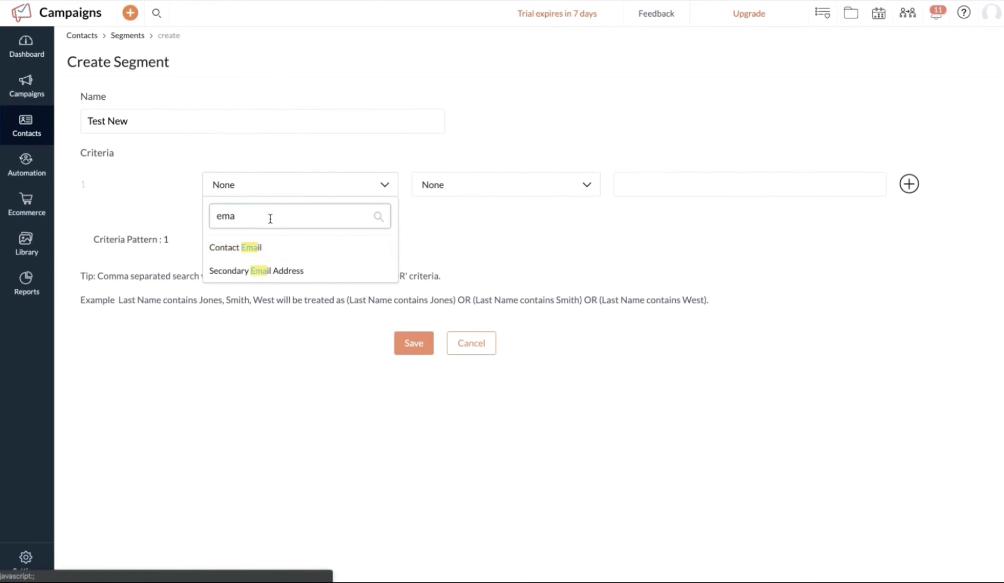
key(BackSpace)
key(BackSpace)
key(BackSpace)
Set the segment criterion to Company Name is "Zylker" and save the segment
scroll(276, 324, down, 2)
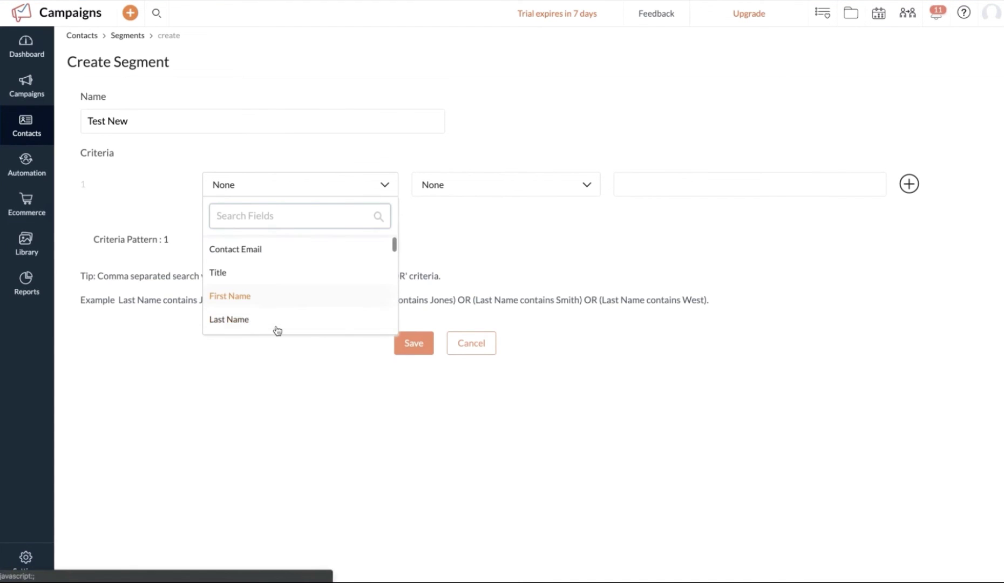
scroll(255, 312, down, 2)
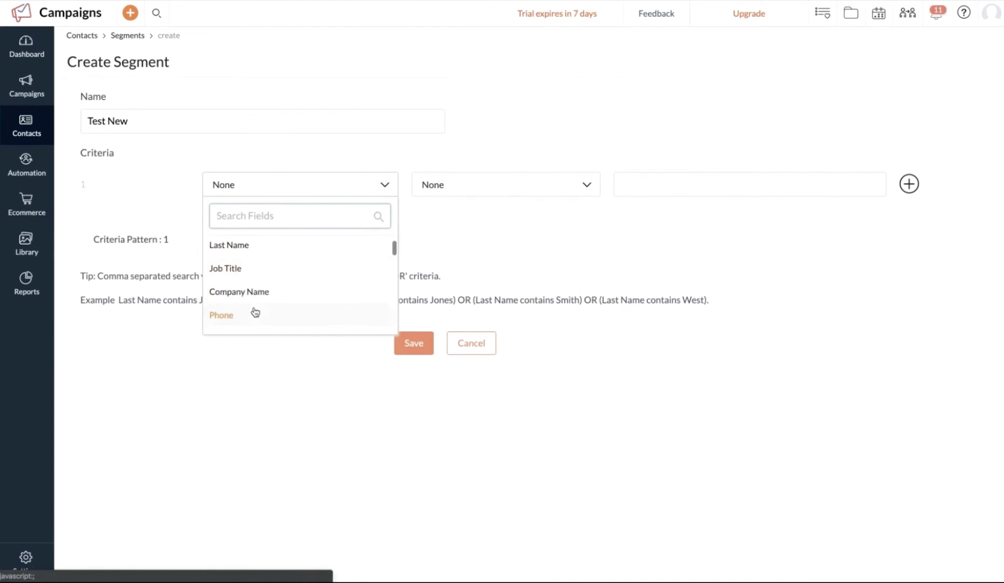
click(255, 293)
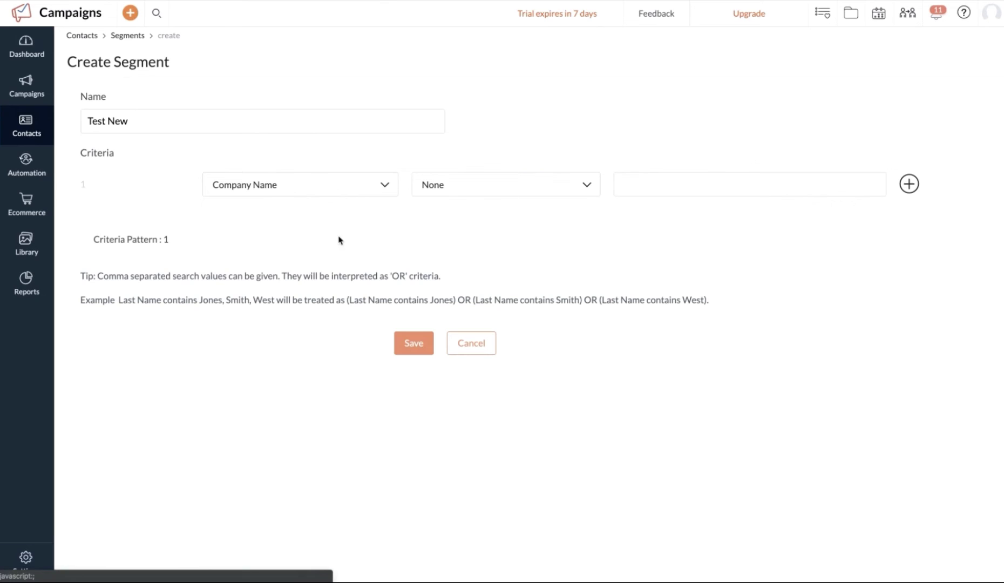
click(458, 187)
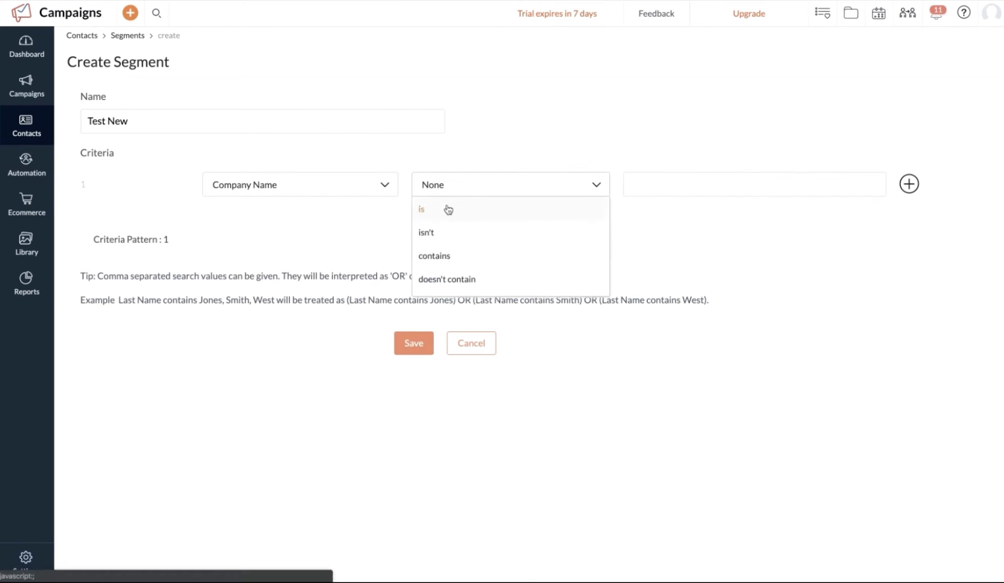
click(448, 209)
click(619, 184)
text(Z)
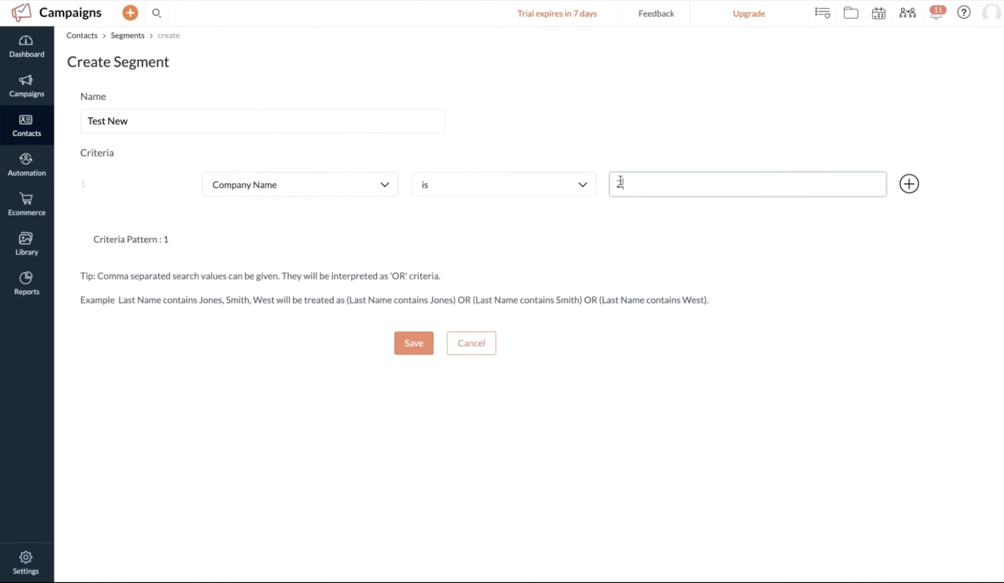
text(ylker)
click(421, 347)
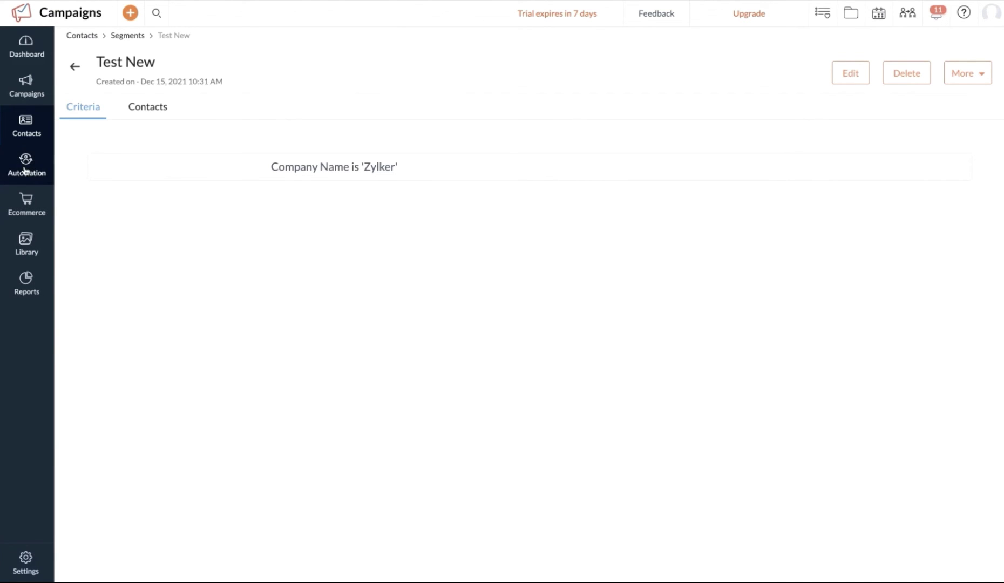
Create a custom automation workflow named "Test new" and place an Enter a Segment trigger on its canvas
mouse_move(25, 171)
click(93, 197)
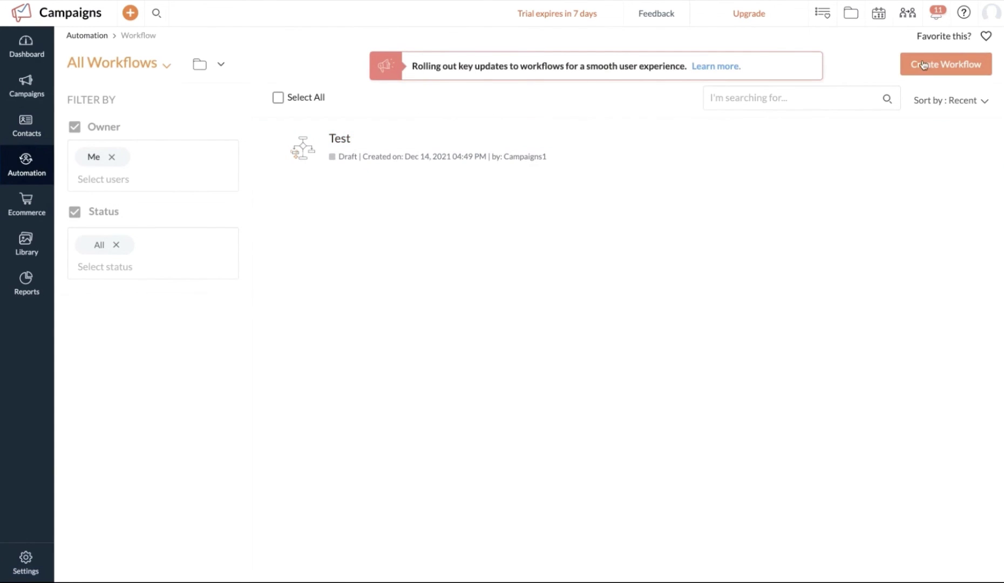
click(924, 65)
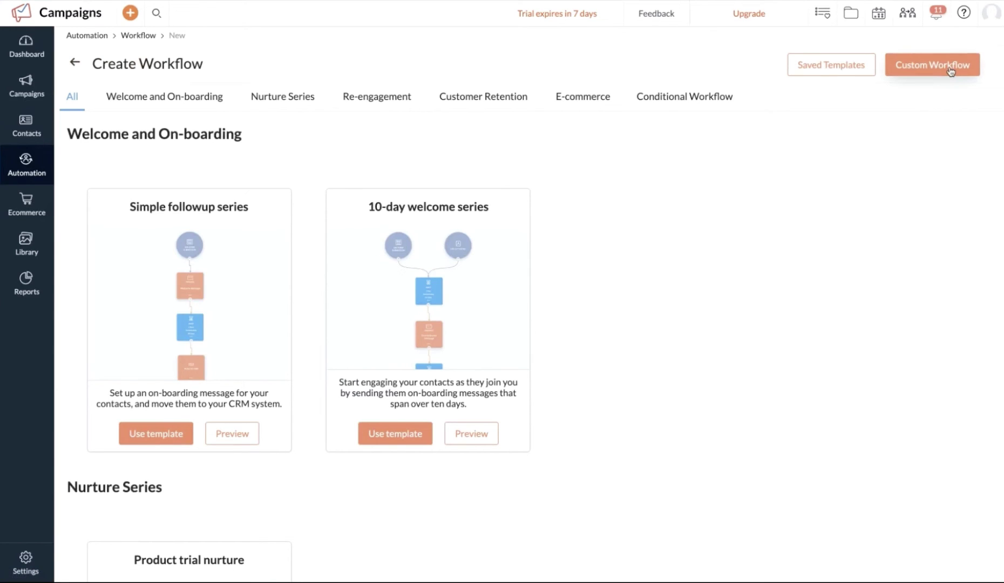
click(951, 70)
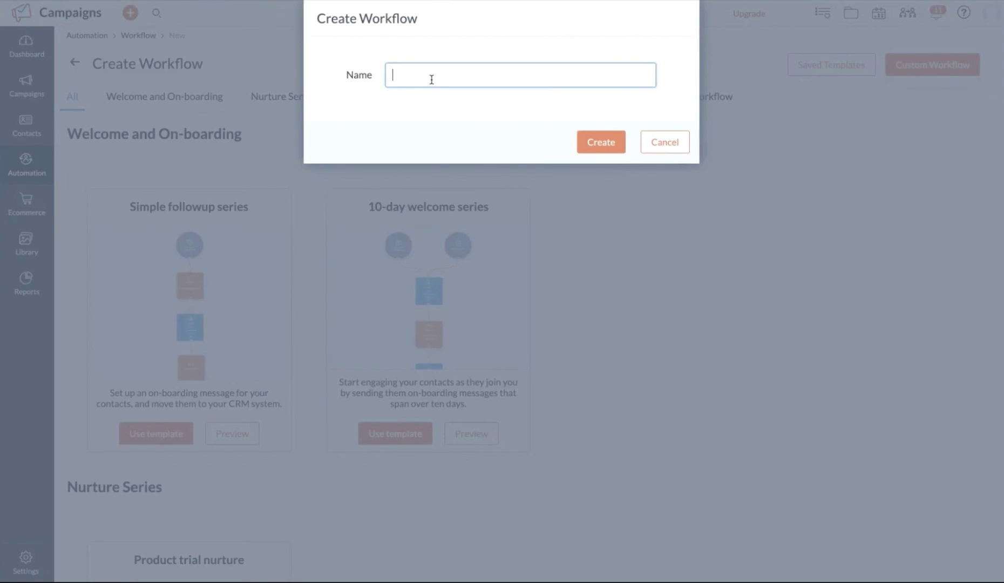
text(Test new)
click(593, 143)
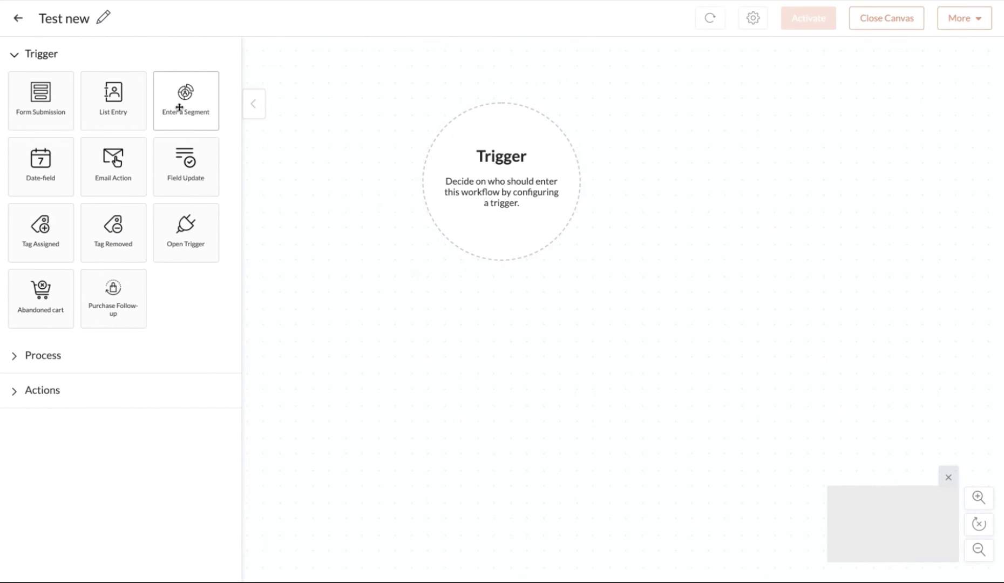
drag(180, 108, 443, 146)
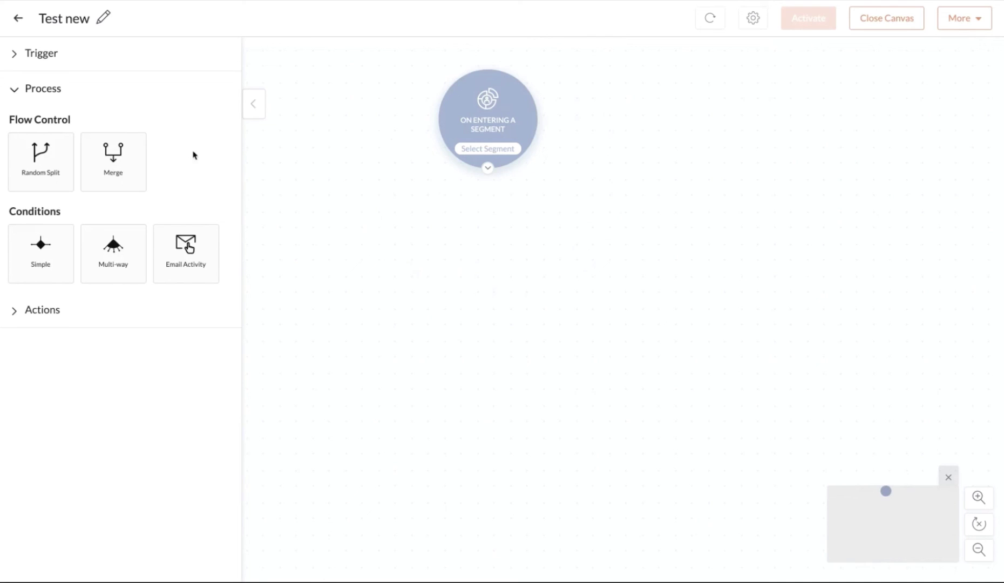
Add a Subscription Management action to the workflow canvas, connected below the segment trigger
click(49, 54)
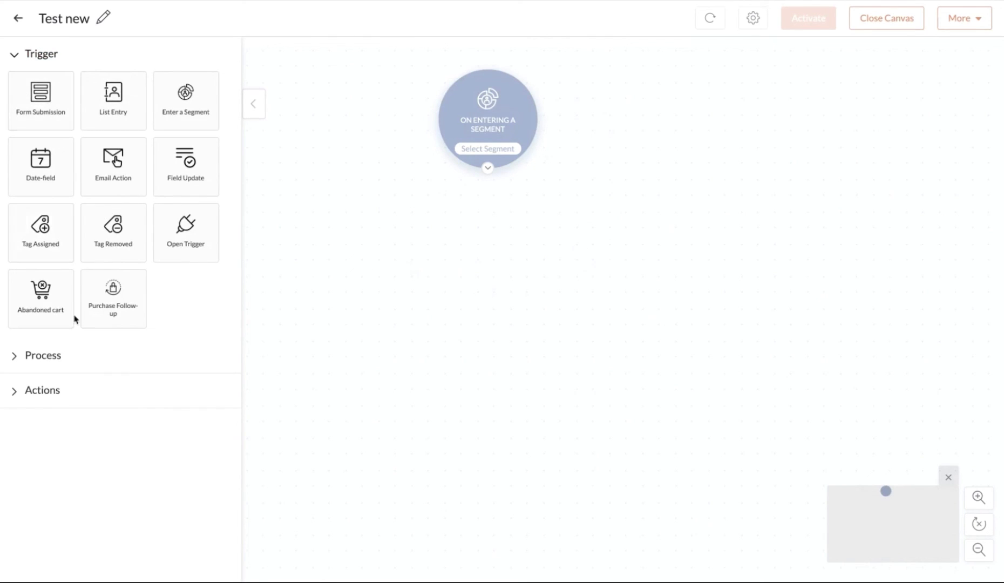
click(49, 362)
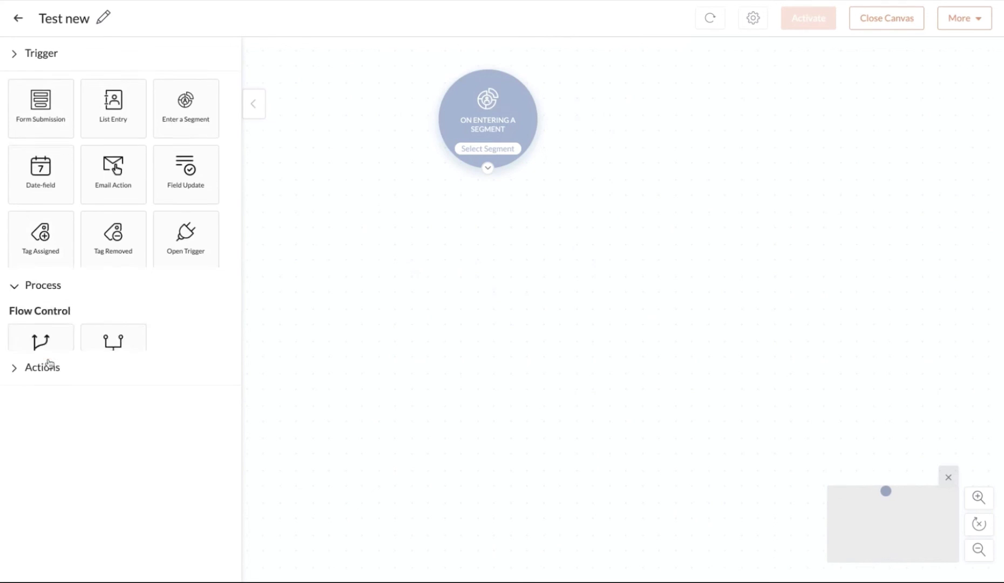
click(63, 311)
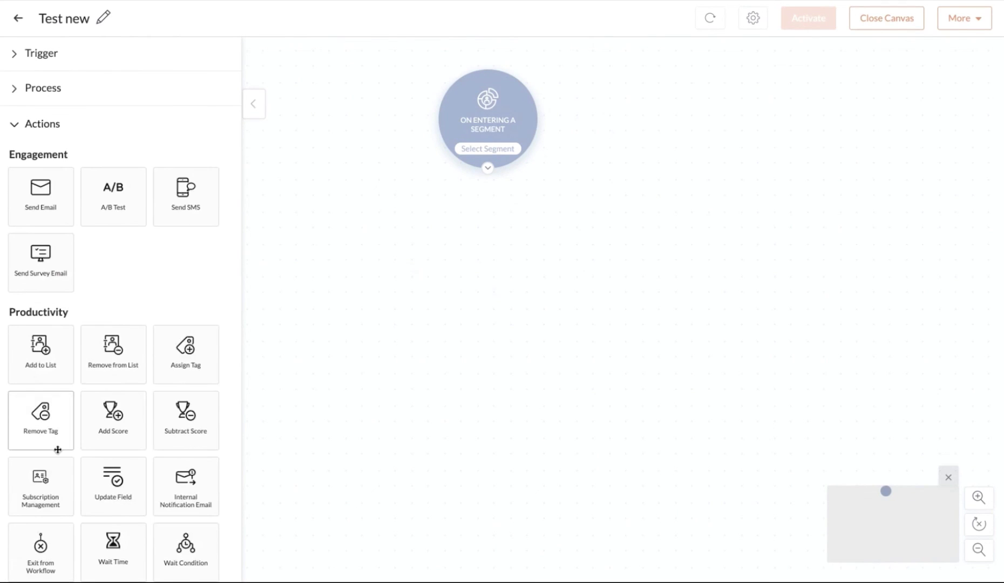
drag(46, 483, 568, 239)
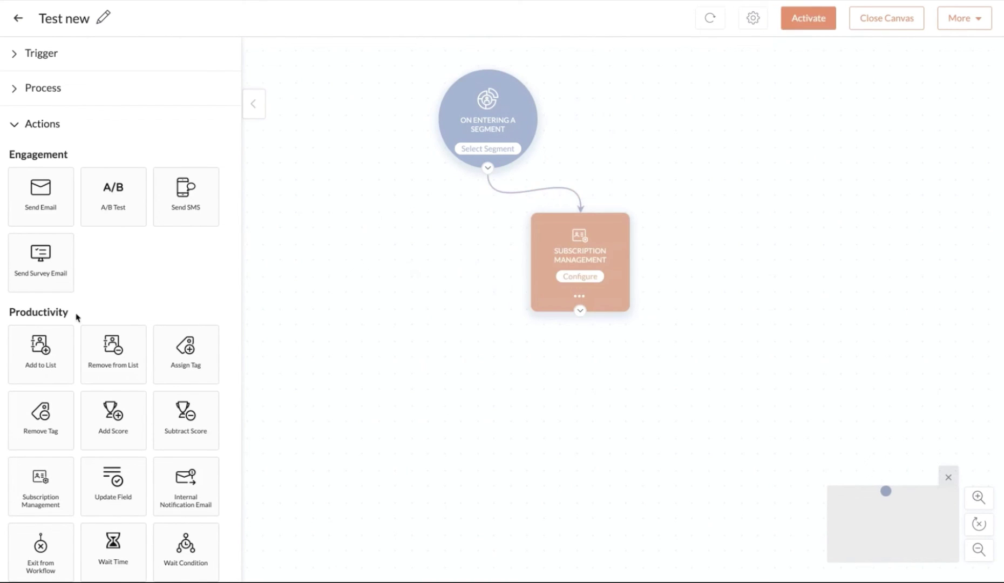
Configure the segment trigger to use the "Test New" segment with existing and new contacts entering the workflow, and save it
click(502, 152)
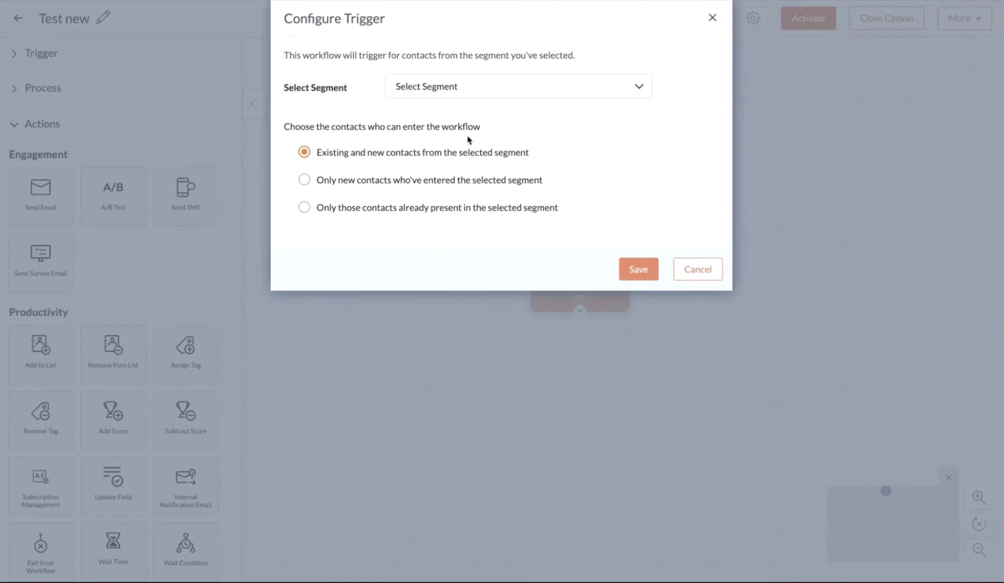
click(430, 87)
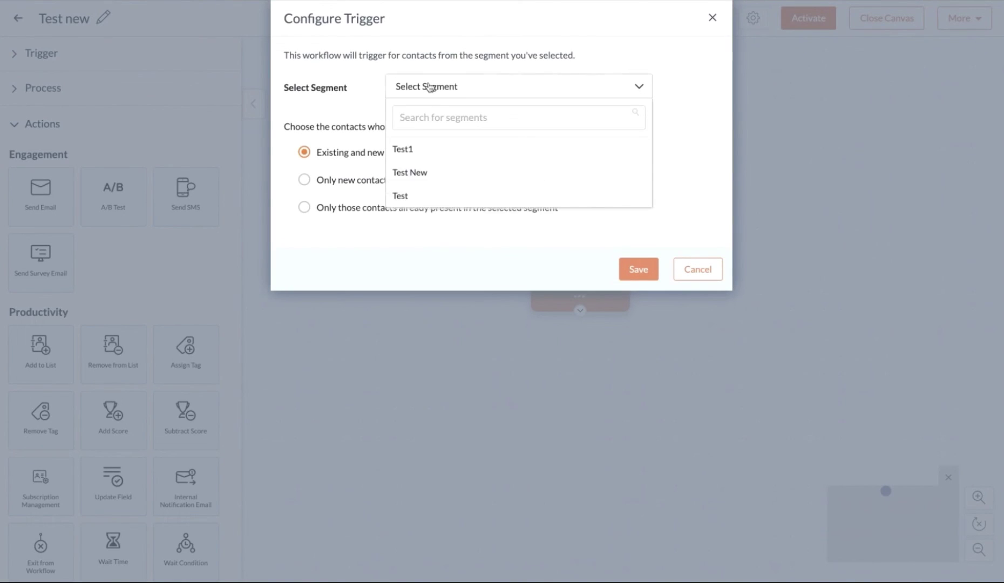
click(438, 179)
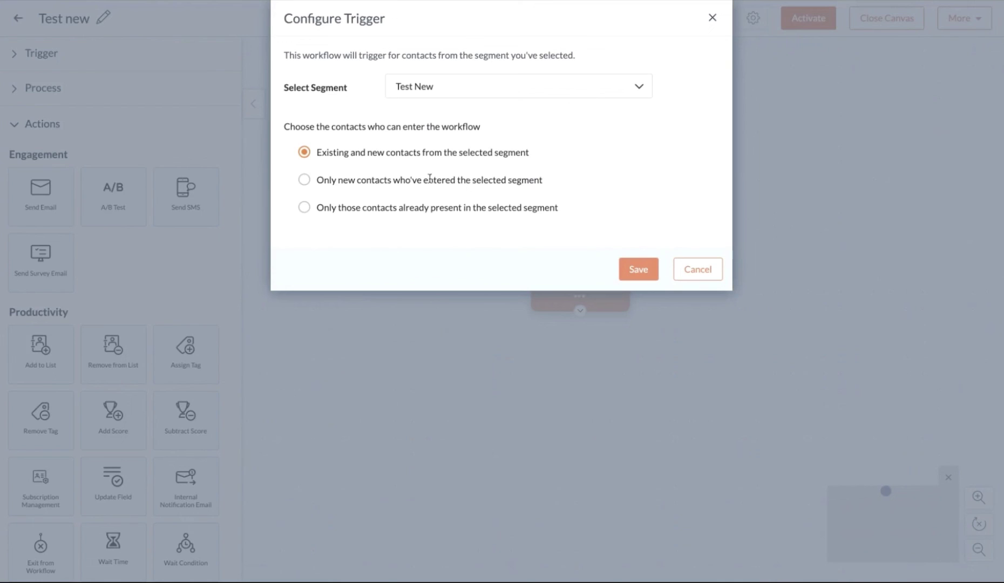
click(304, 180)
click(304, 209)
click(305, 152)
click(646, 269)
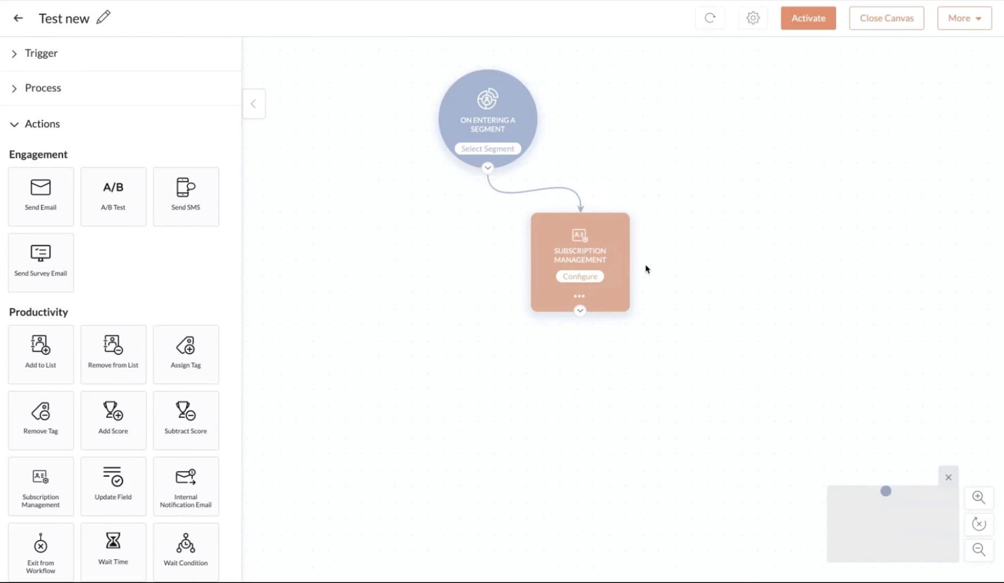
Configure the Subscription Management action to add a subscription to the "Updates" marketing topic, and activate the workflow
click(592, 280)
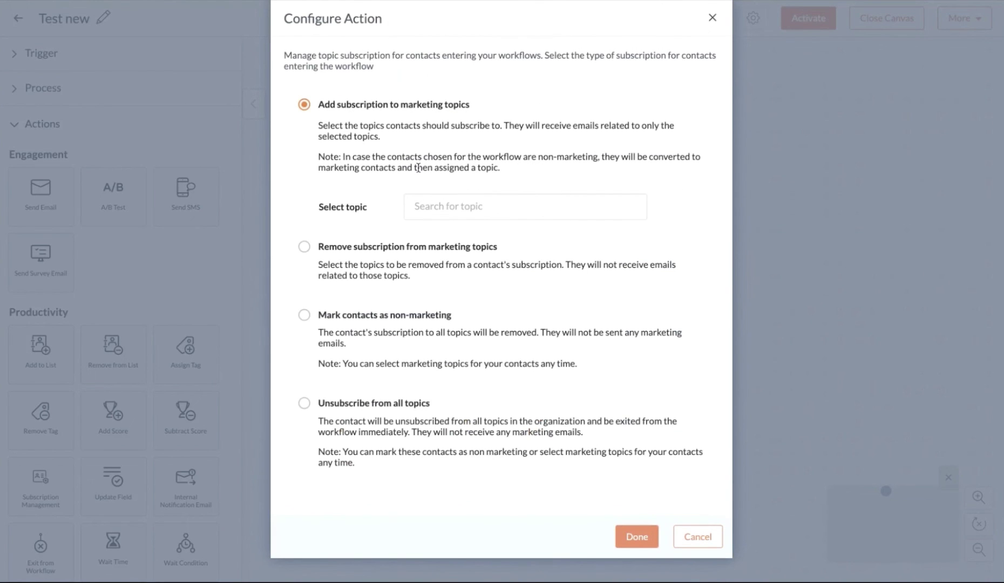
click(453, 208)
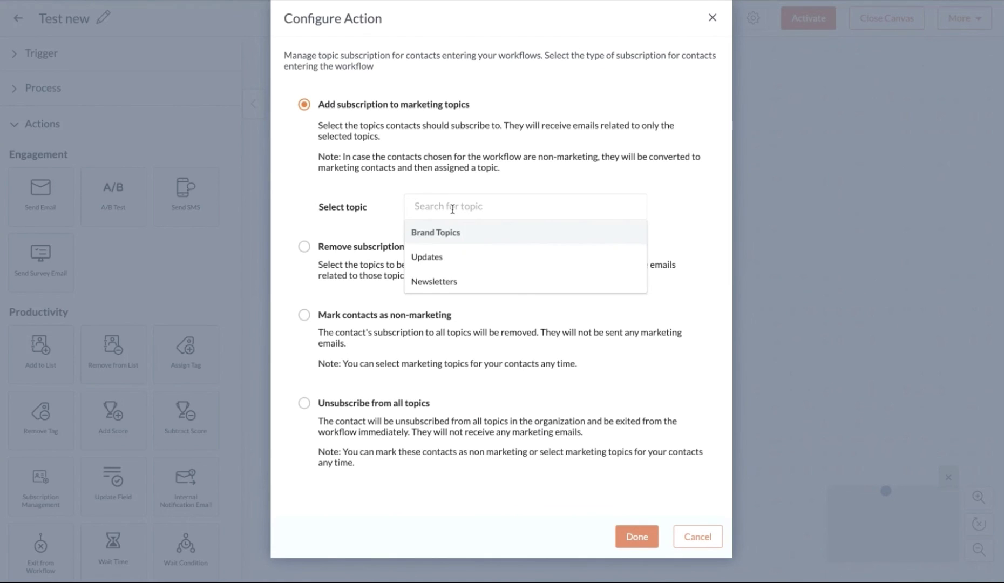
click(451, 257)
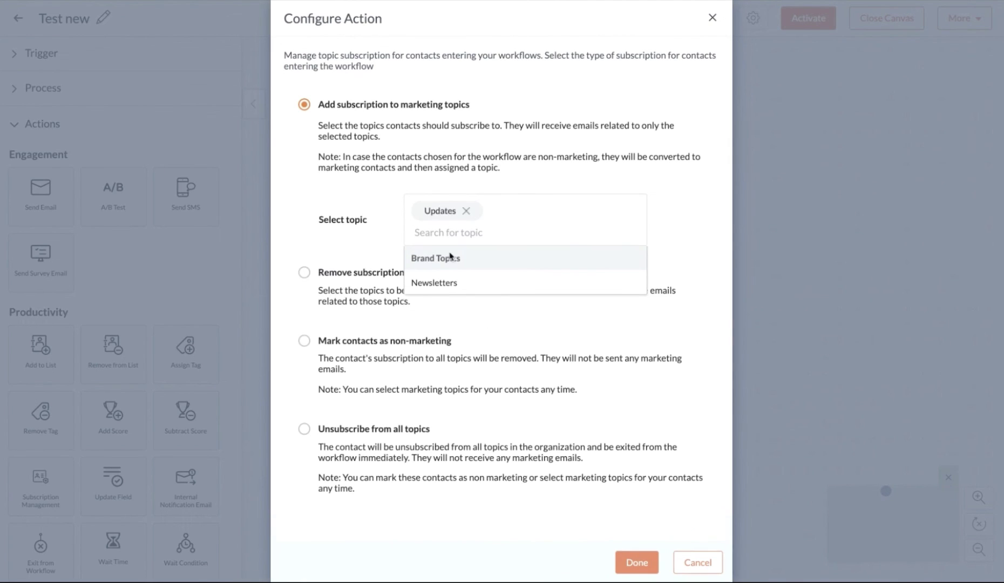
click(364, 240)
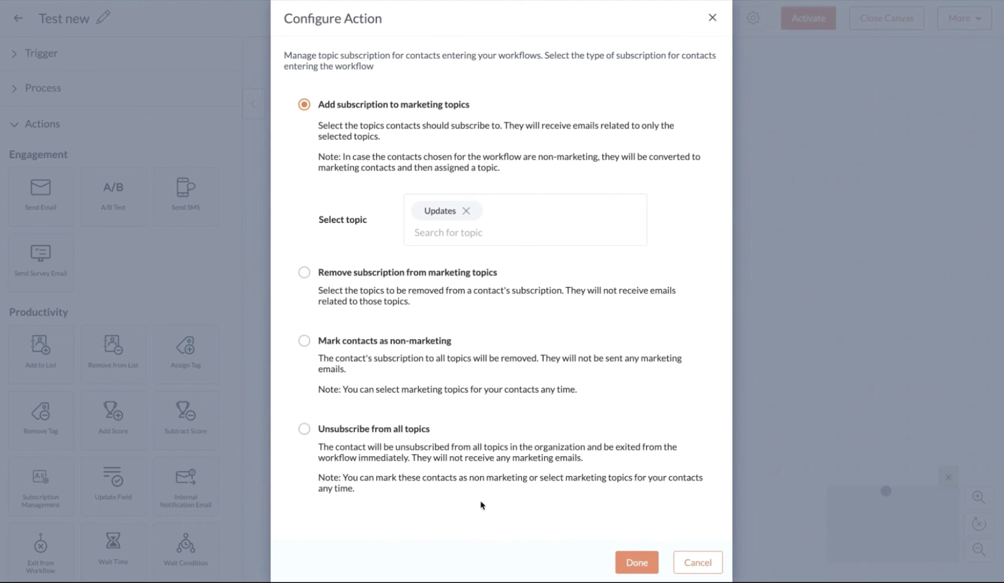
click(636, 563)
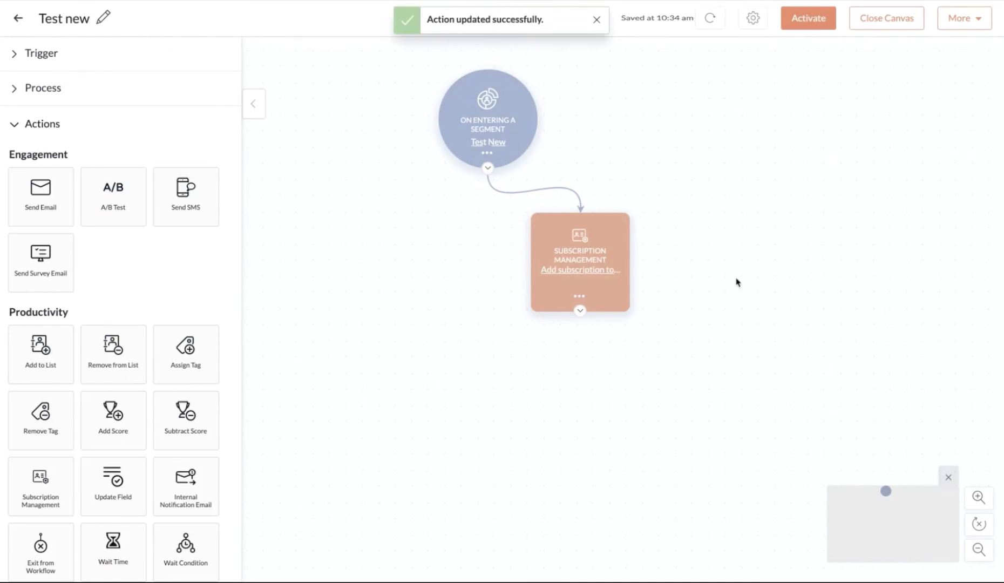
click(819, 22)
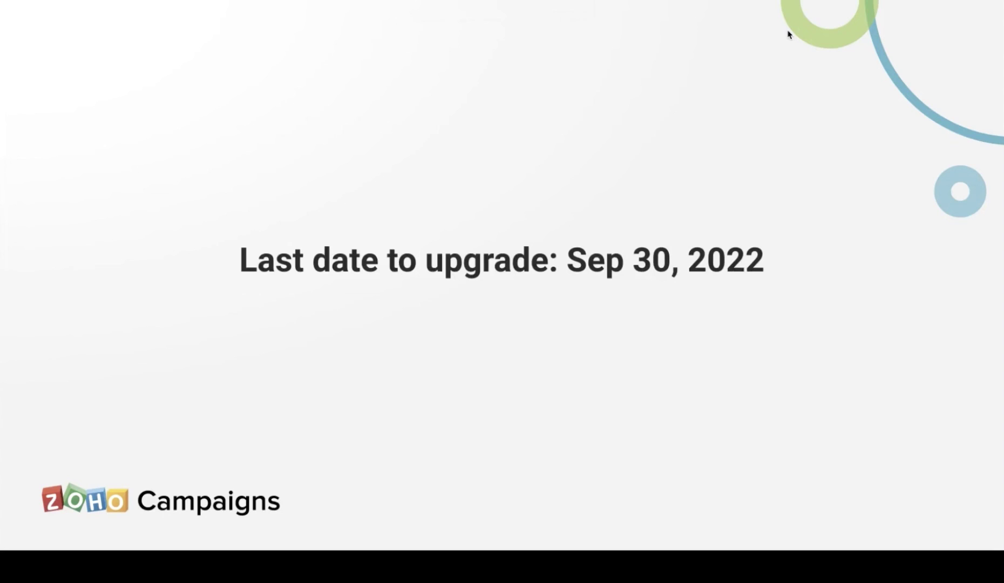